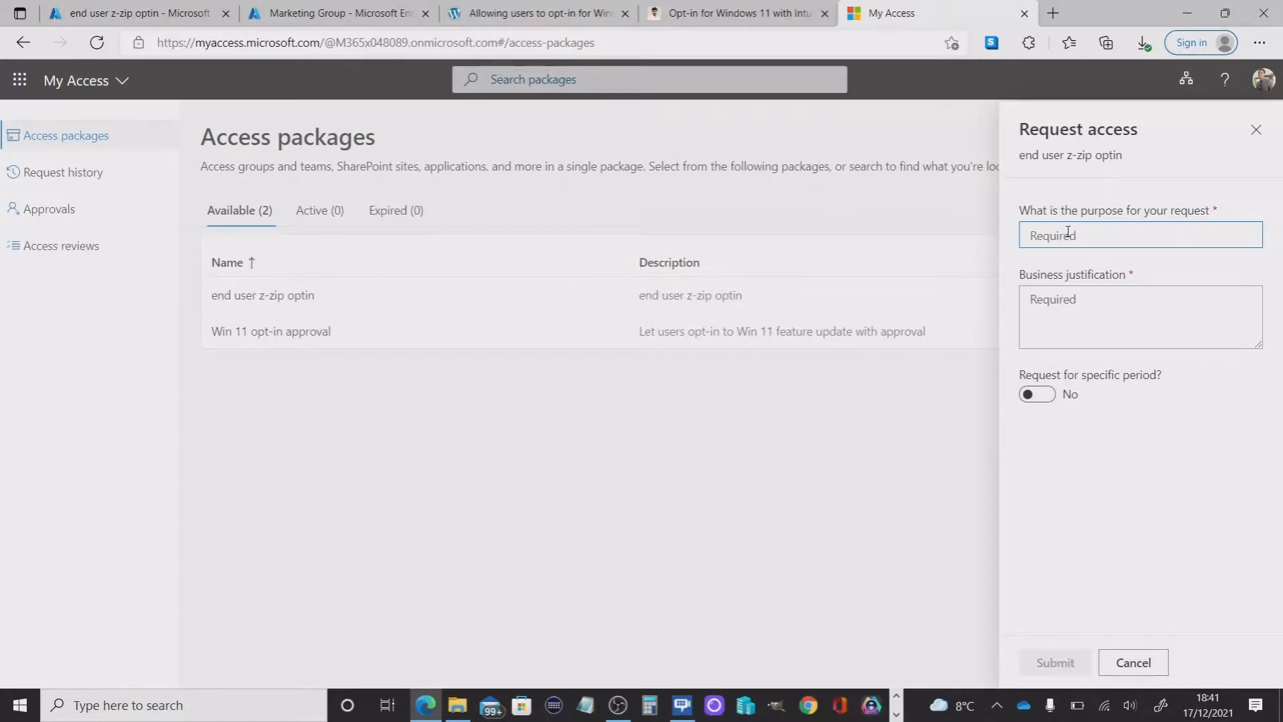
Submit the z-zip optin request with purpose 'use for my job rol' and justification 'required to carry out my new role'.
text(use for my job role)
click(1066, 300)
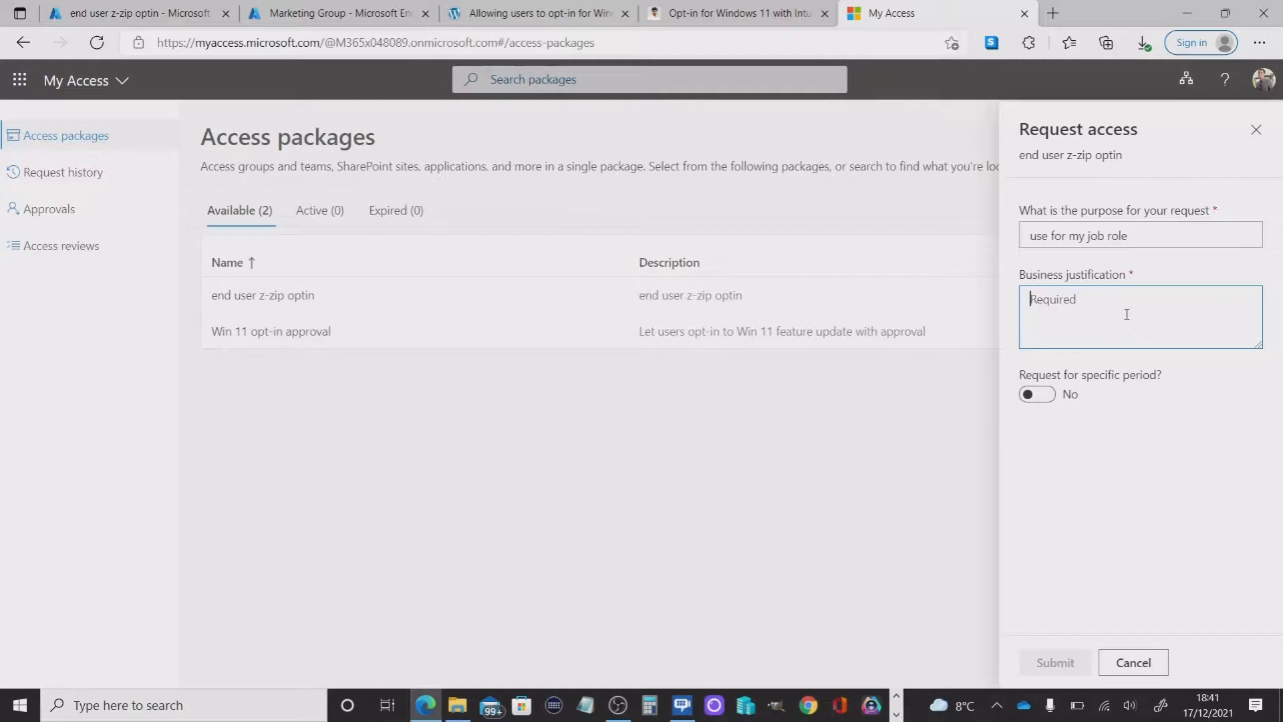
text(required to carry out my new role)
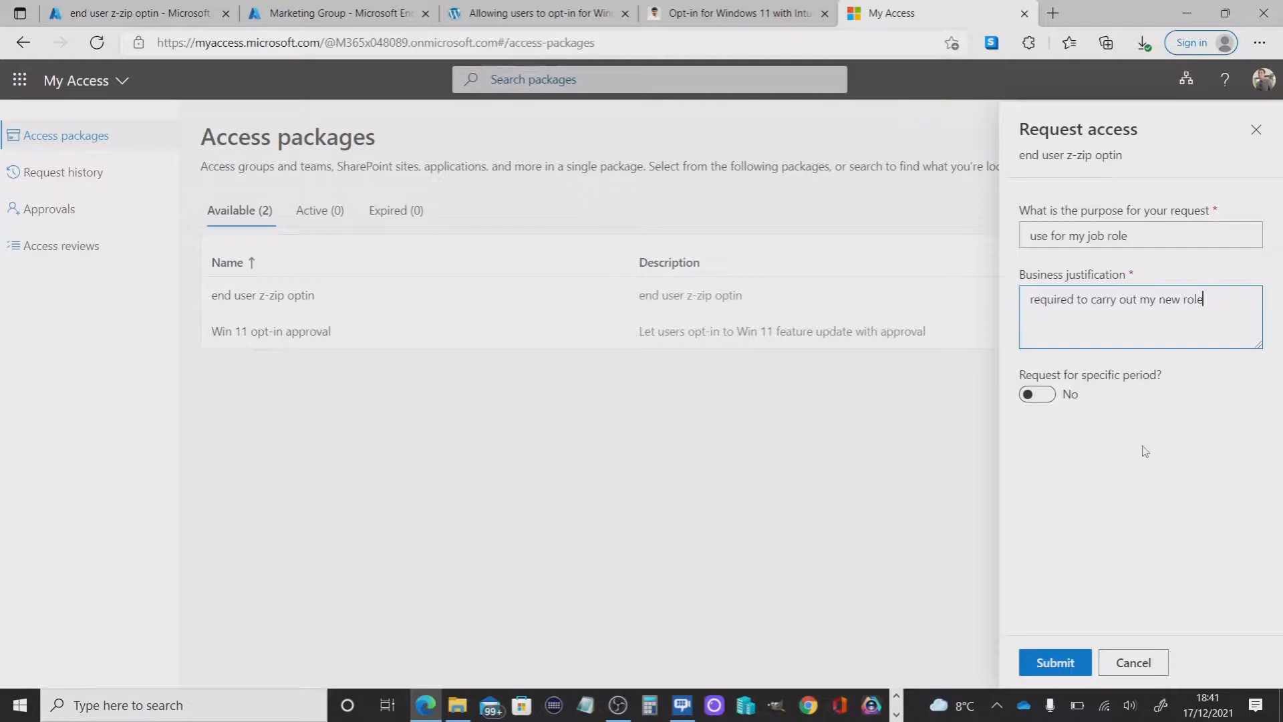
click(1057, 664)
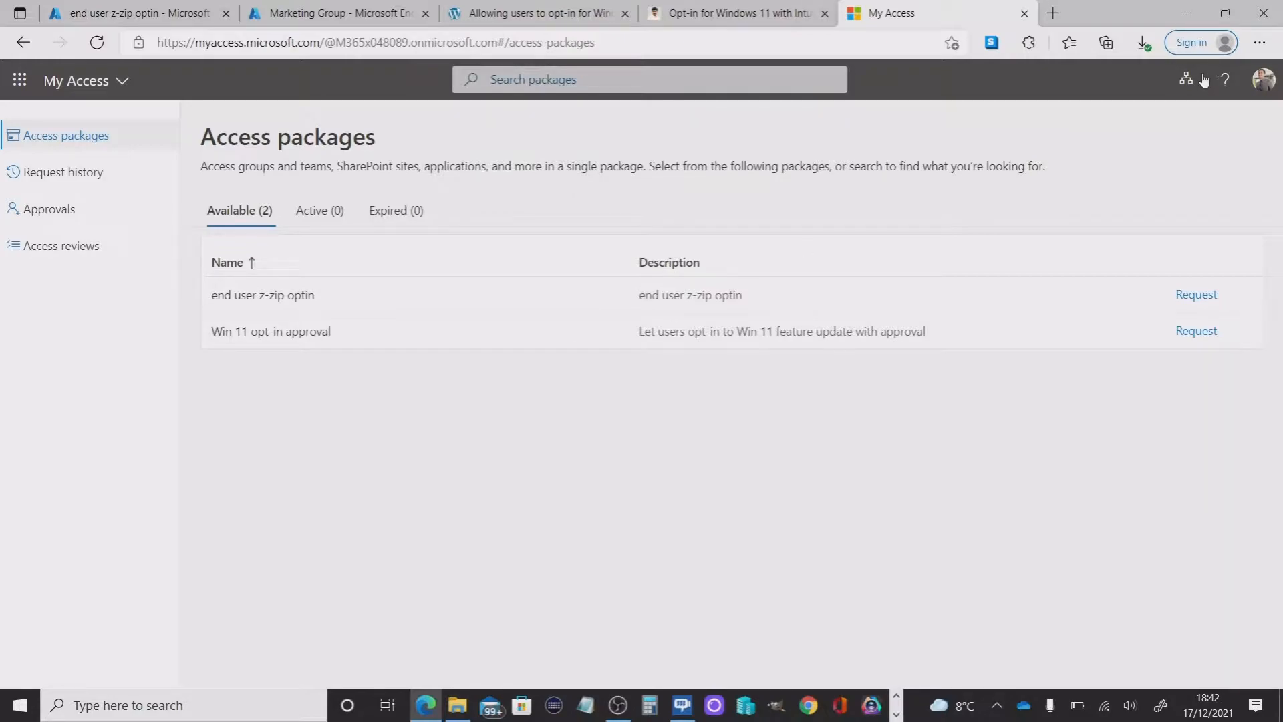
Sign the requesting user out of the Microsoft account.
click(1263, 83)
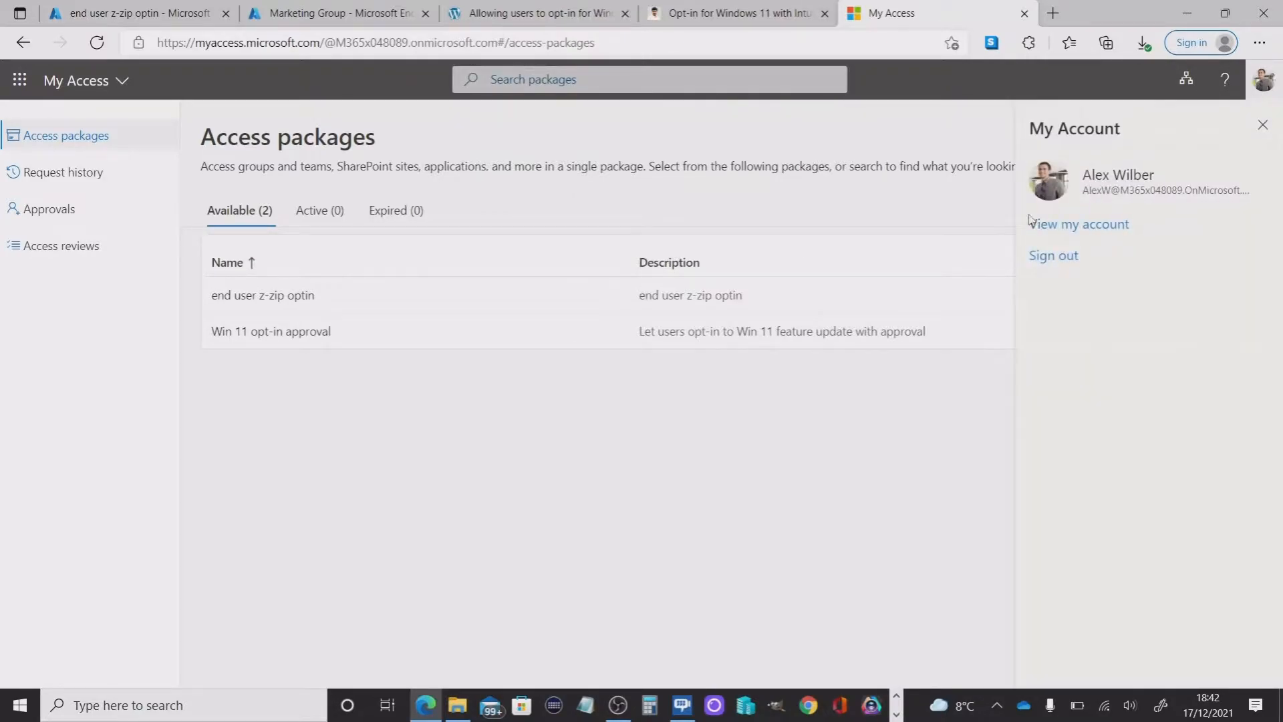
click(1063, 259)
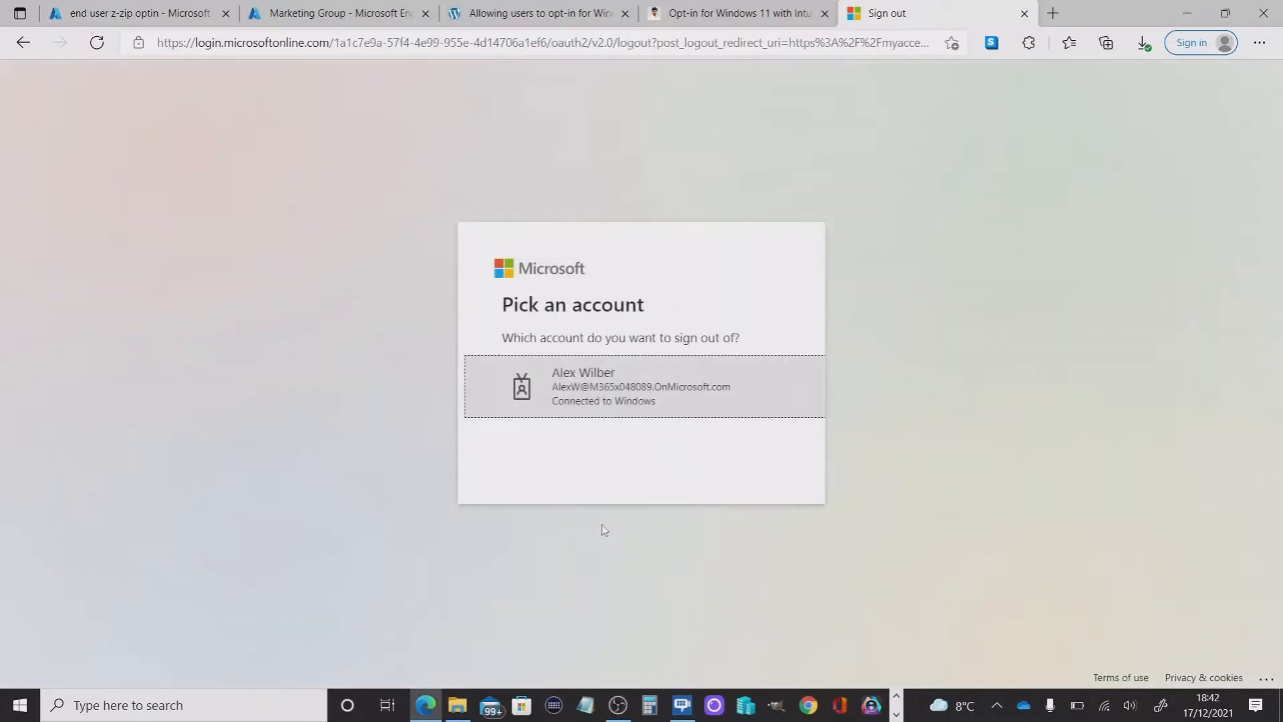
click(553, 412)
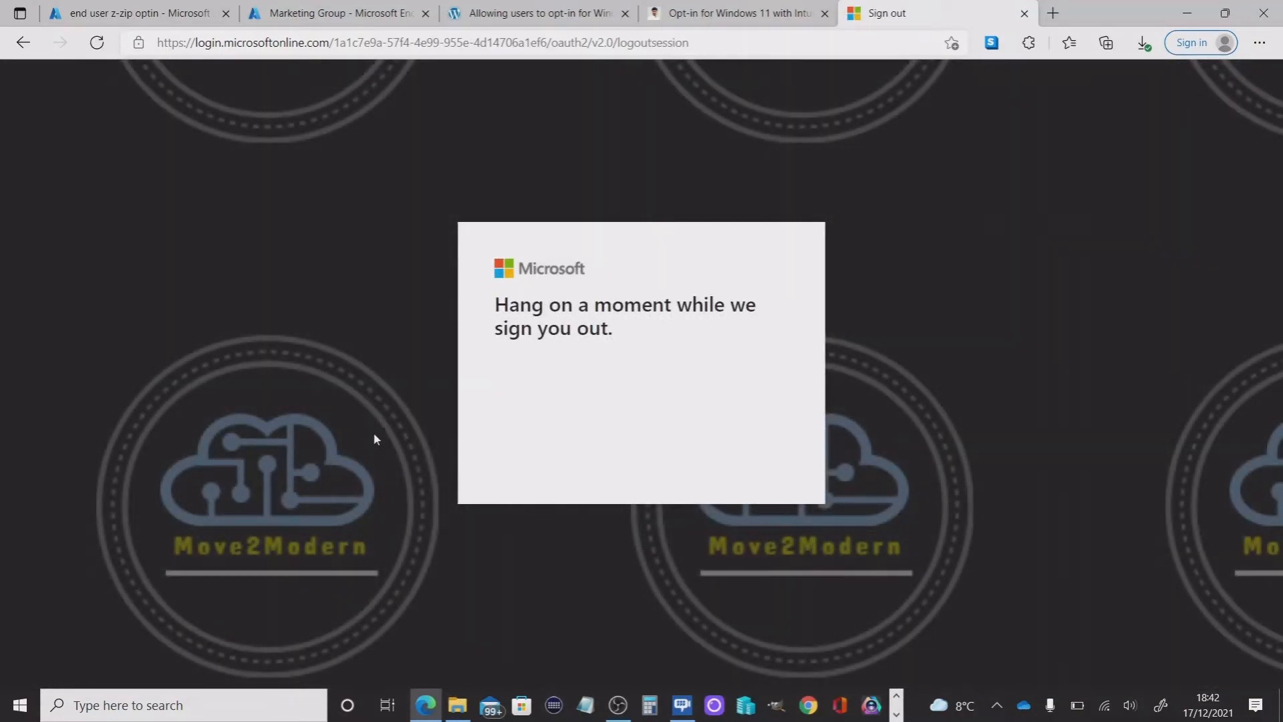
click(1025, 13)
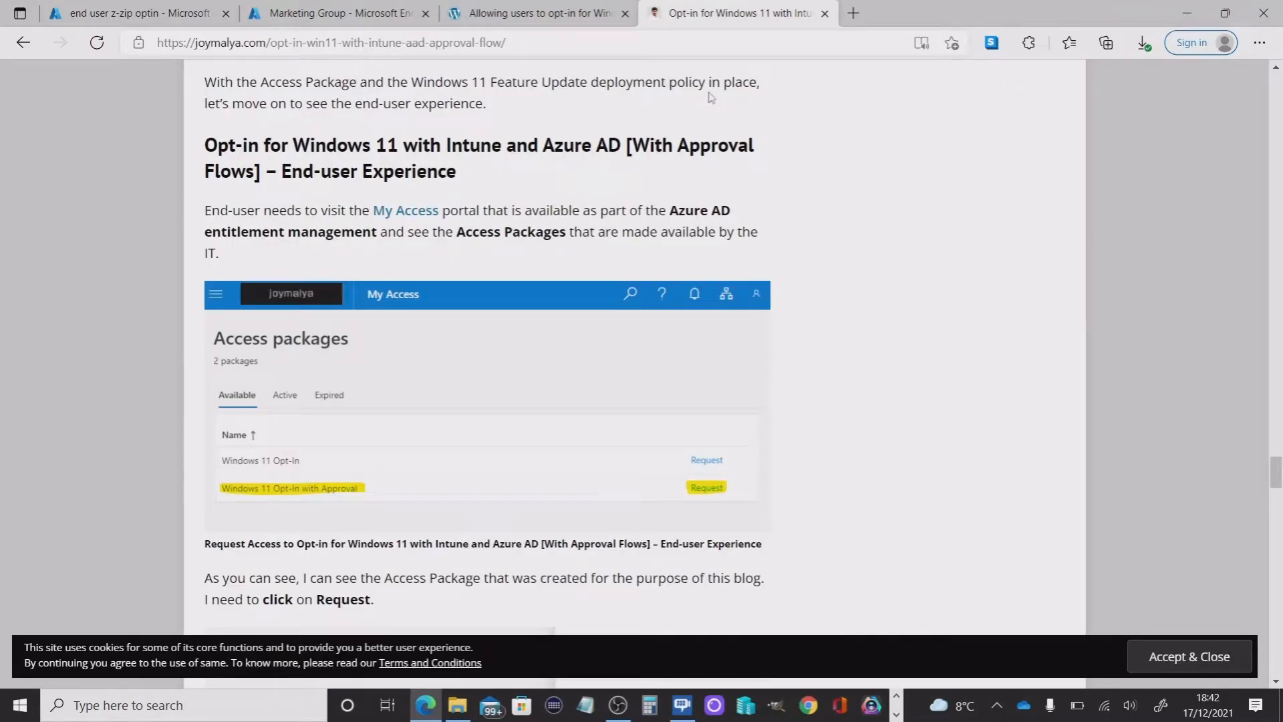
Reopen My Access and sign in with a different approver account.
click(854, 14)
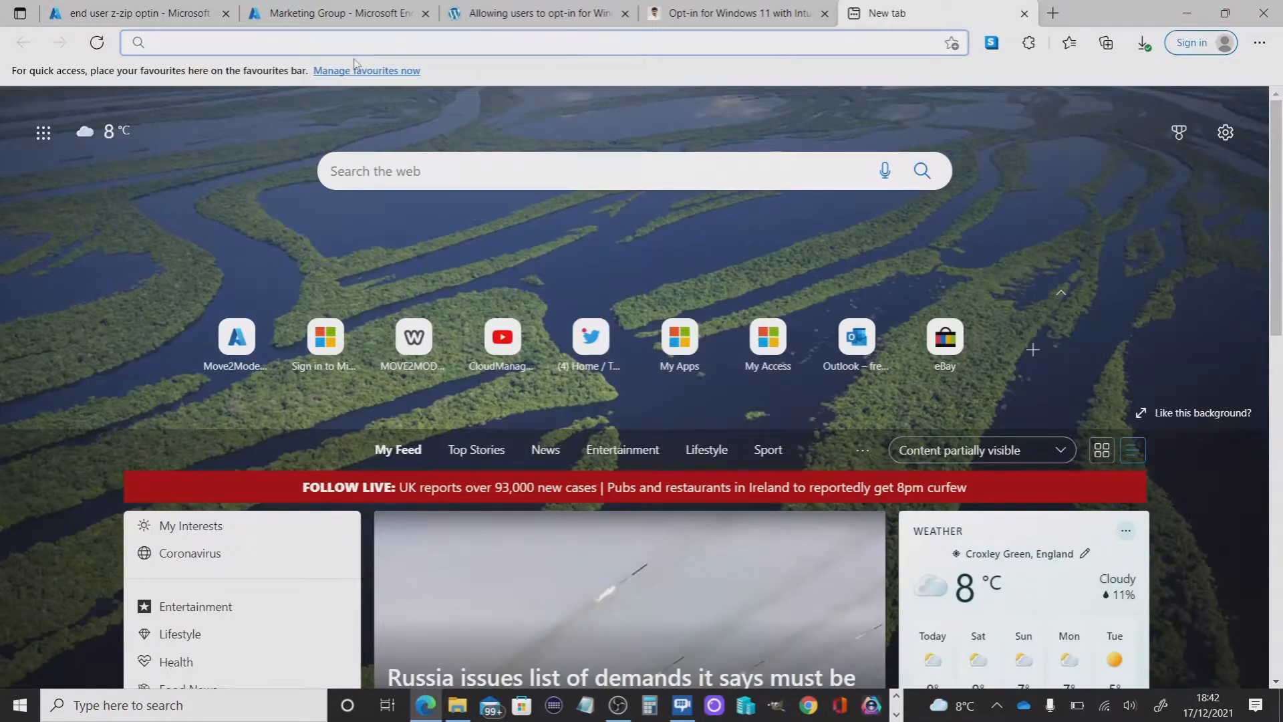
text(https://myaccess.microsoft.com/)
key(Return)
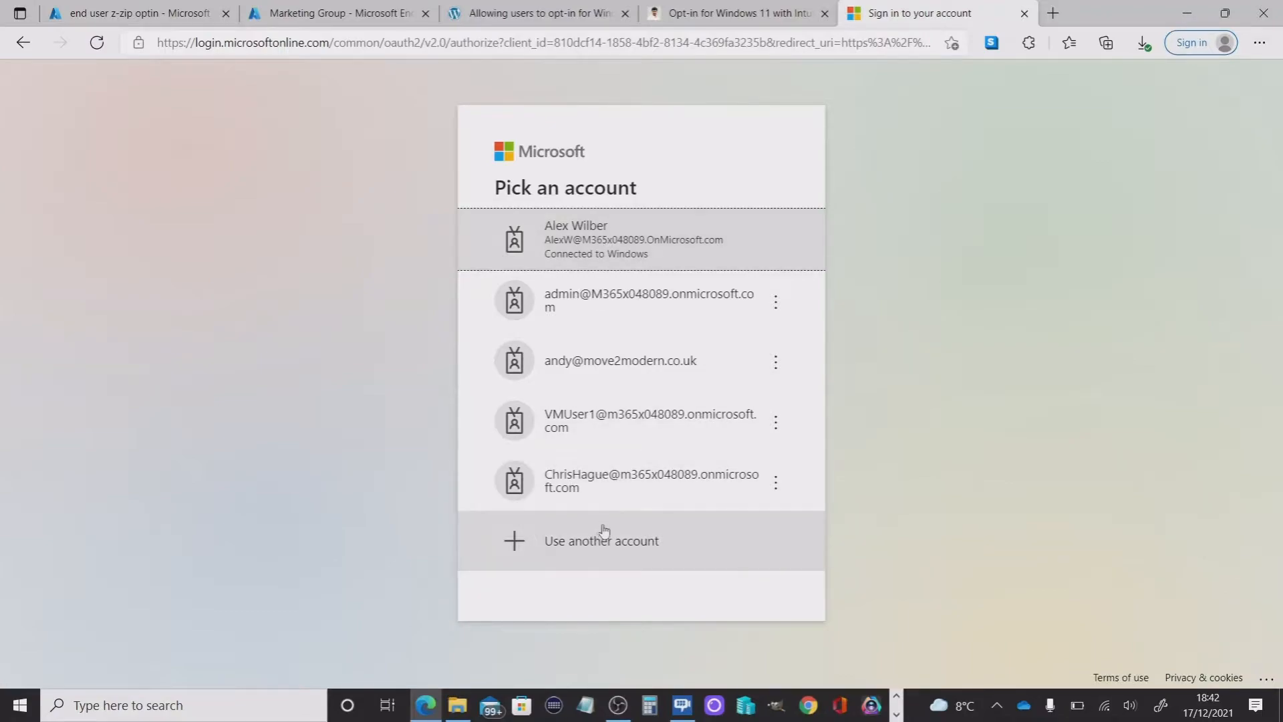
click(617, 549)
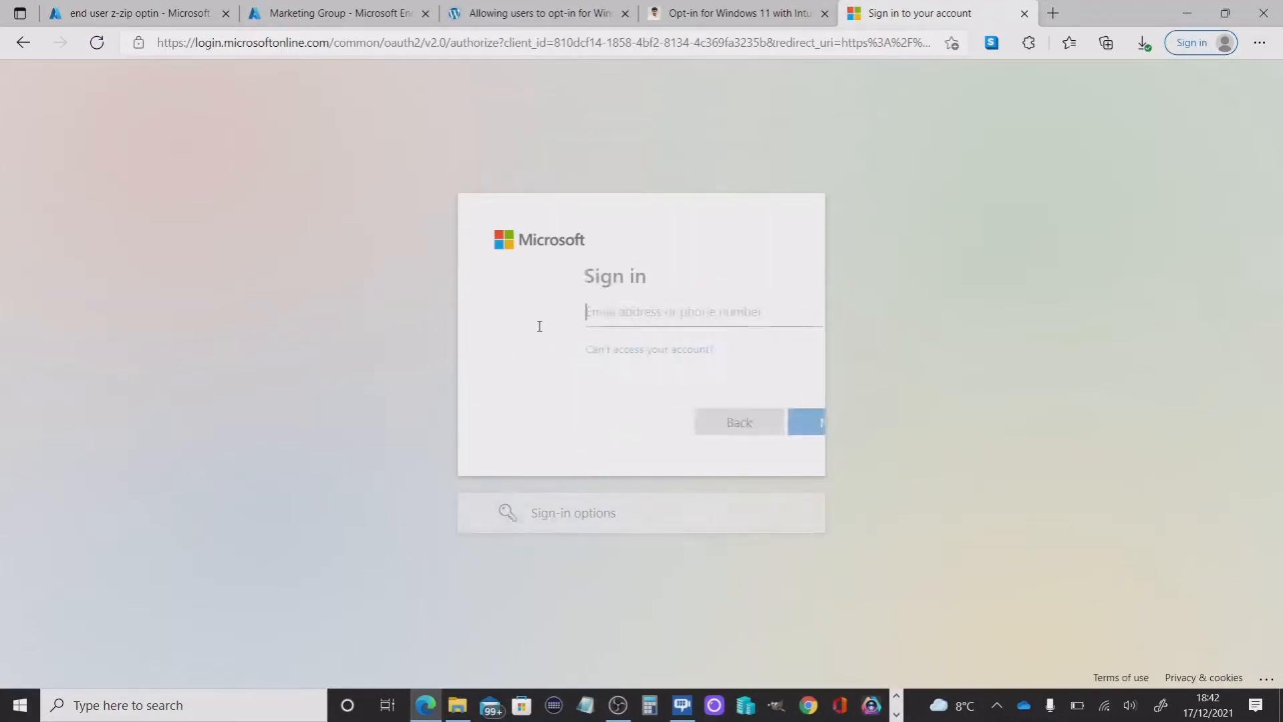
double_click(534, 312)
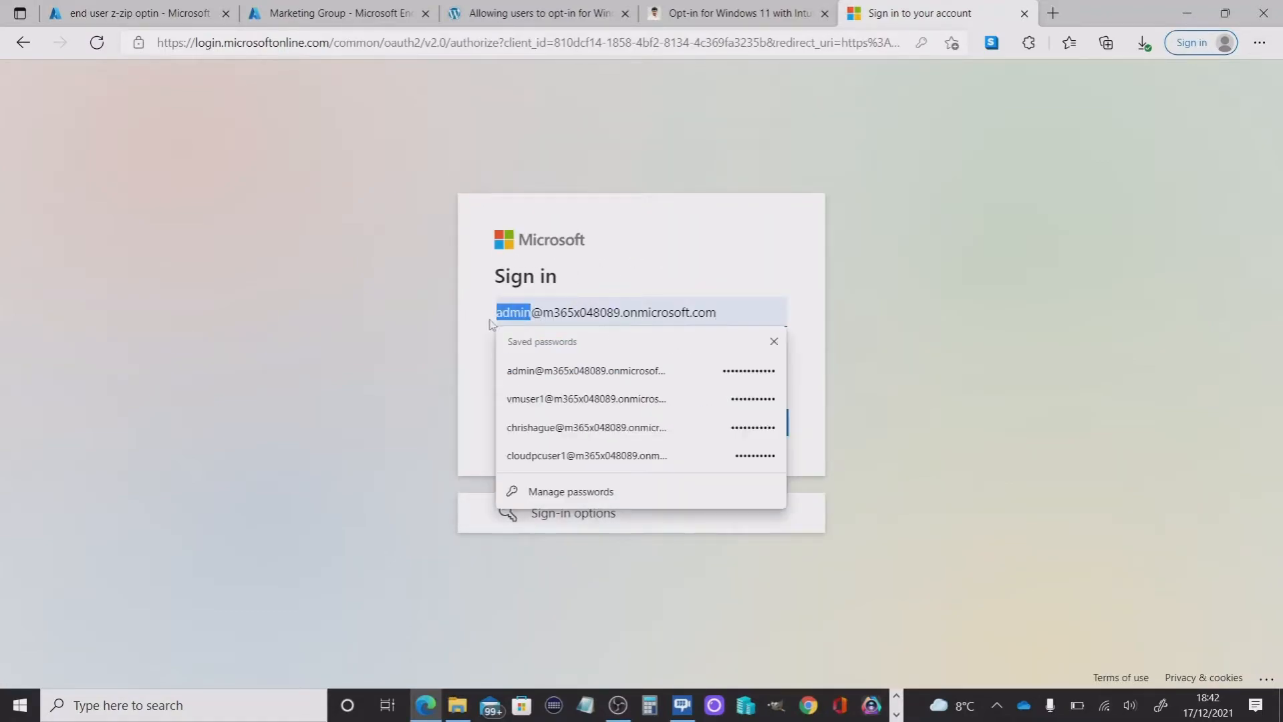
text(andyj)
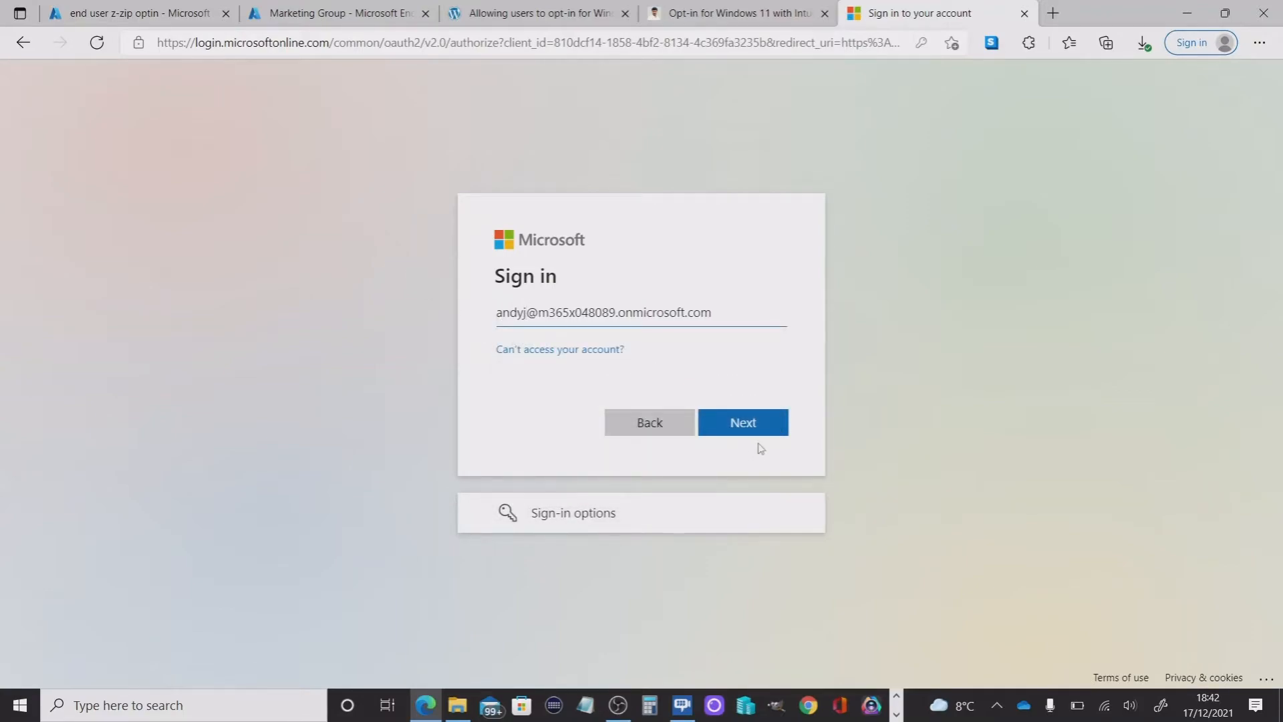
click(745, 422)
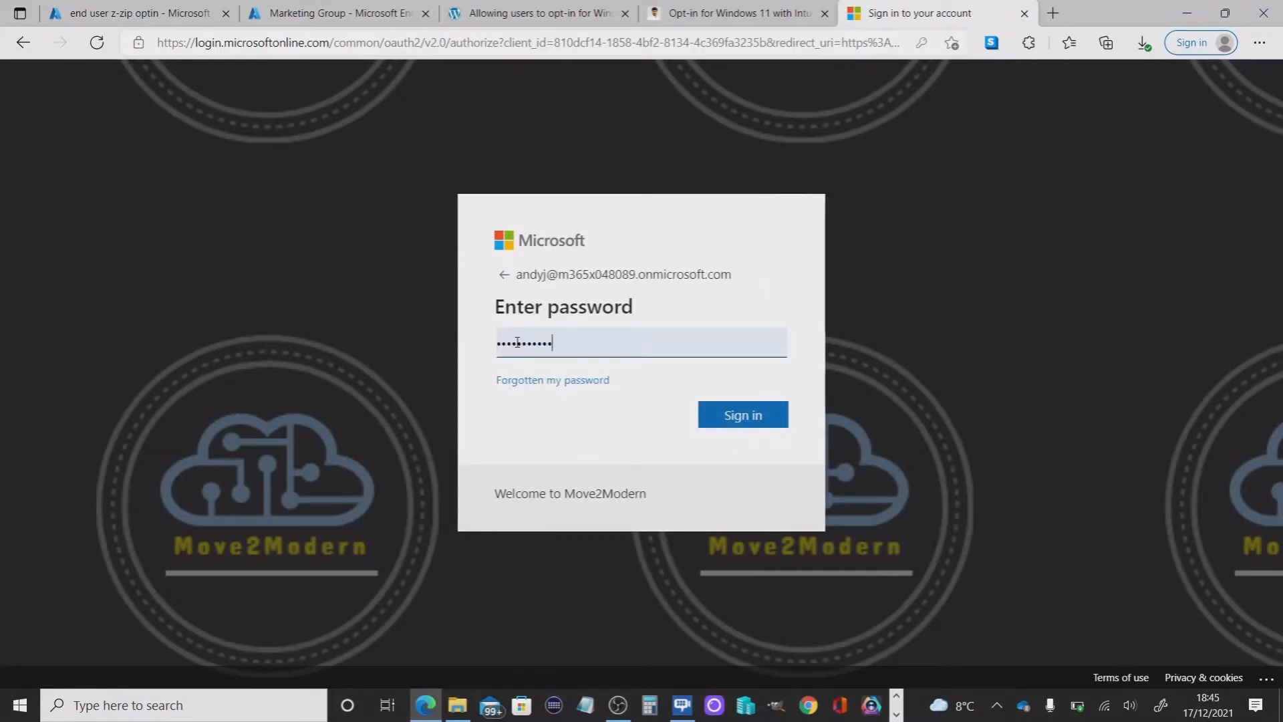
click(741, 421)
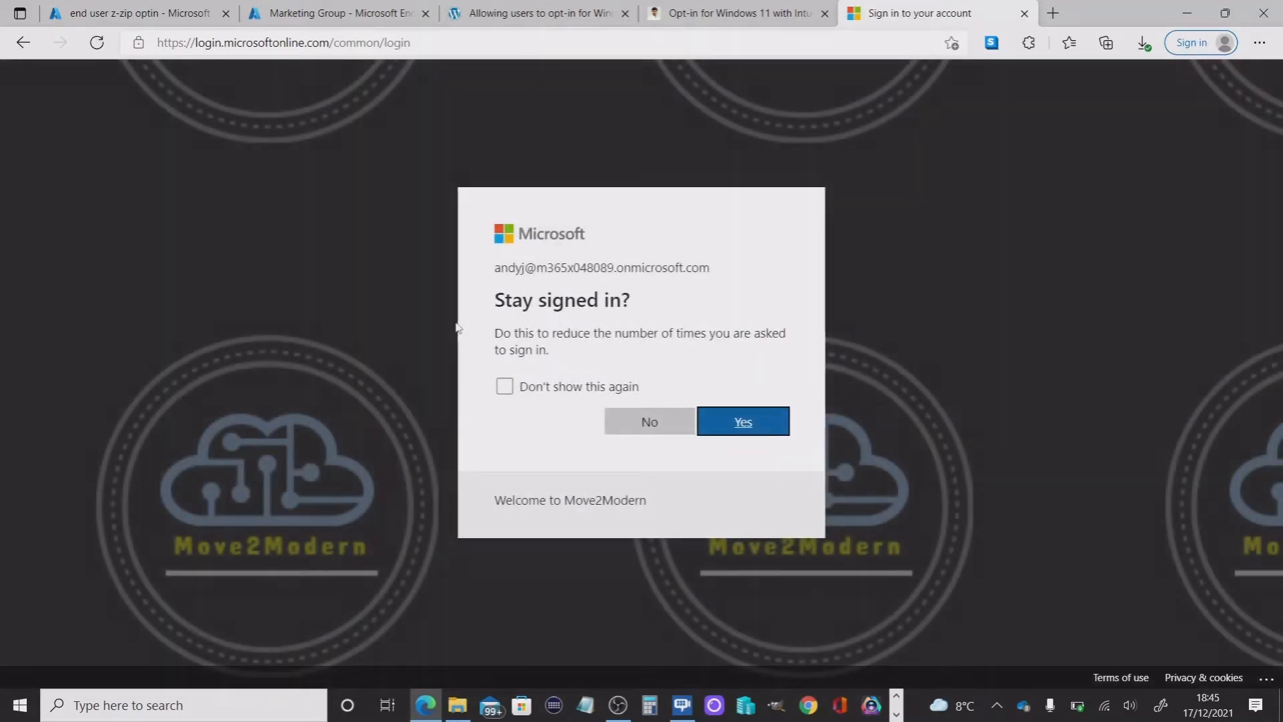
click(630, 420)
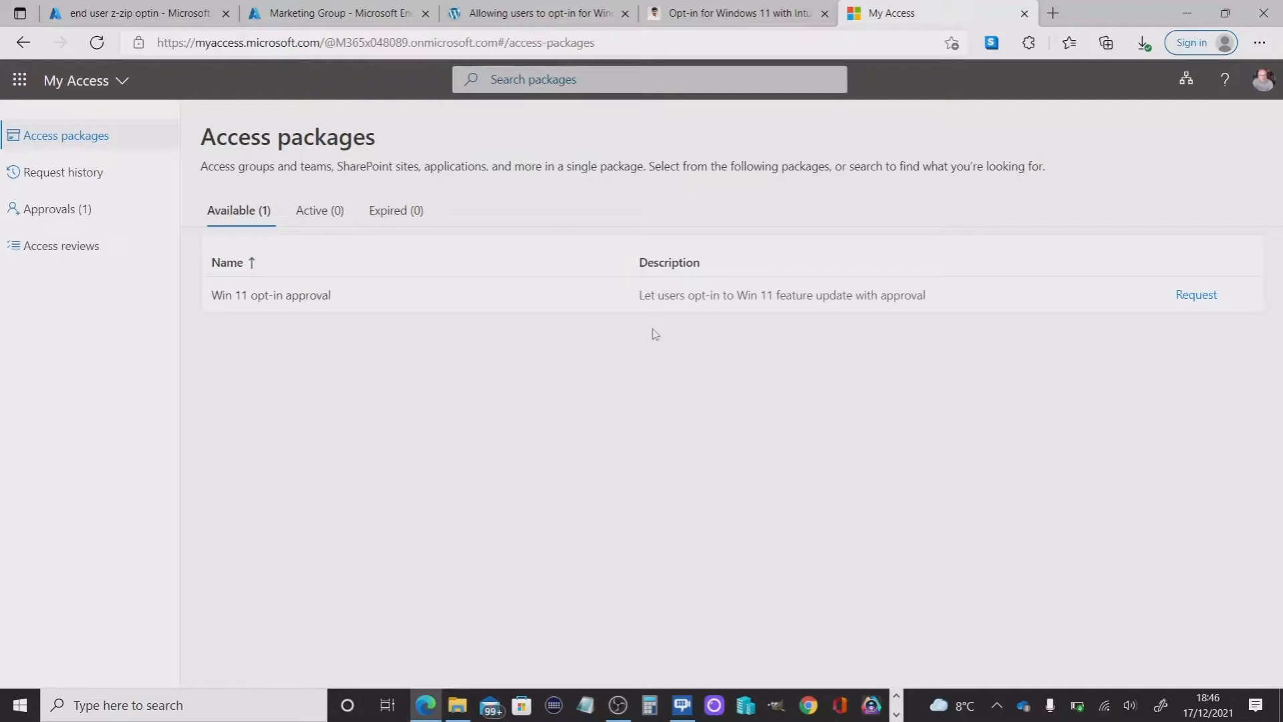
Review the pending end user z-zip optin approval's request details, then select it in Approvals.
click(67, 221)
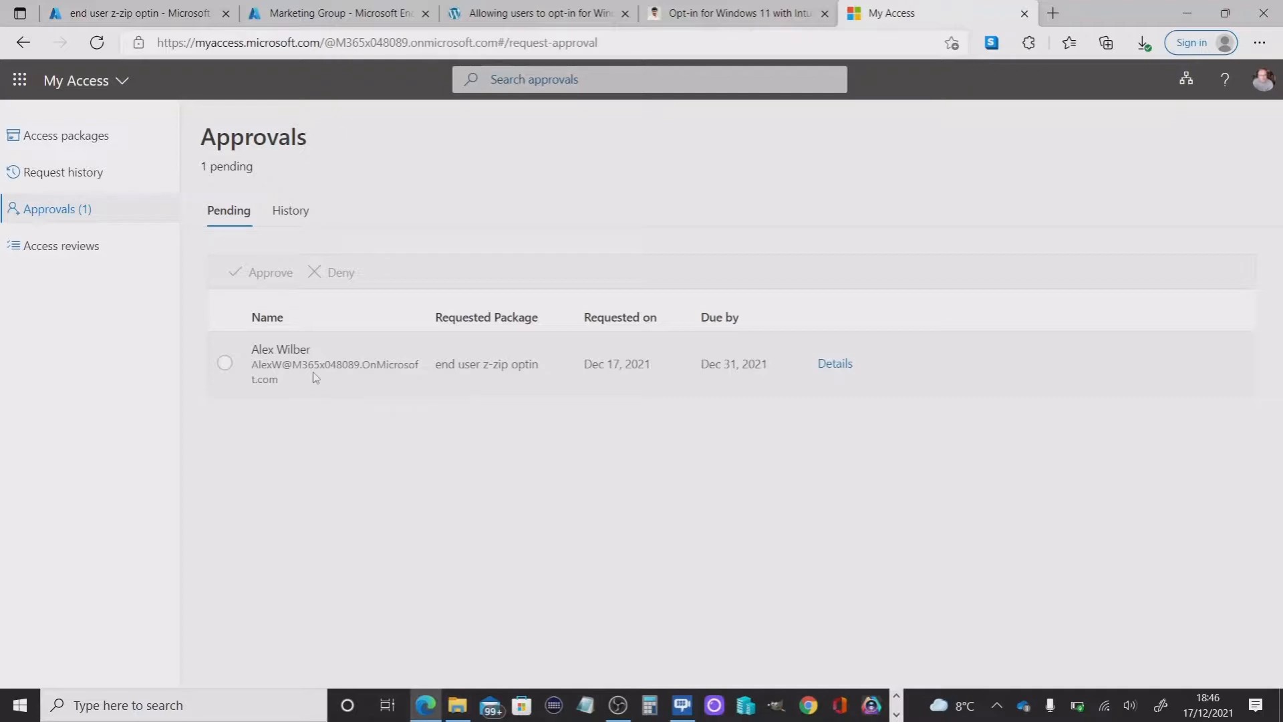
click(834, 365)
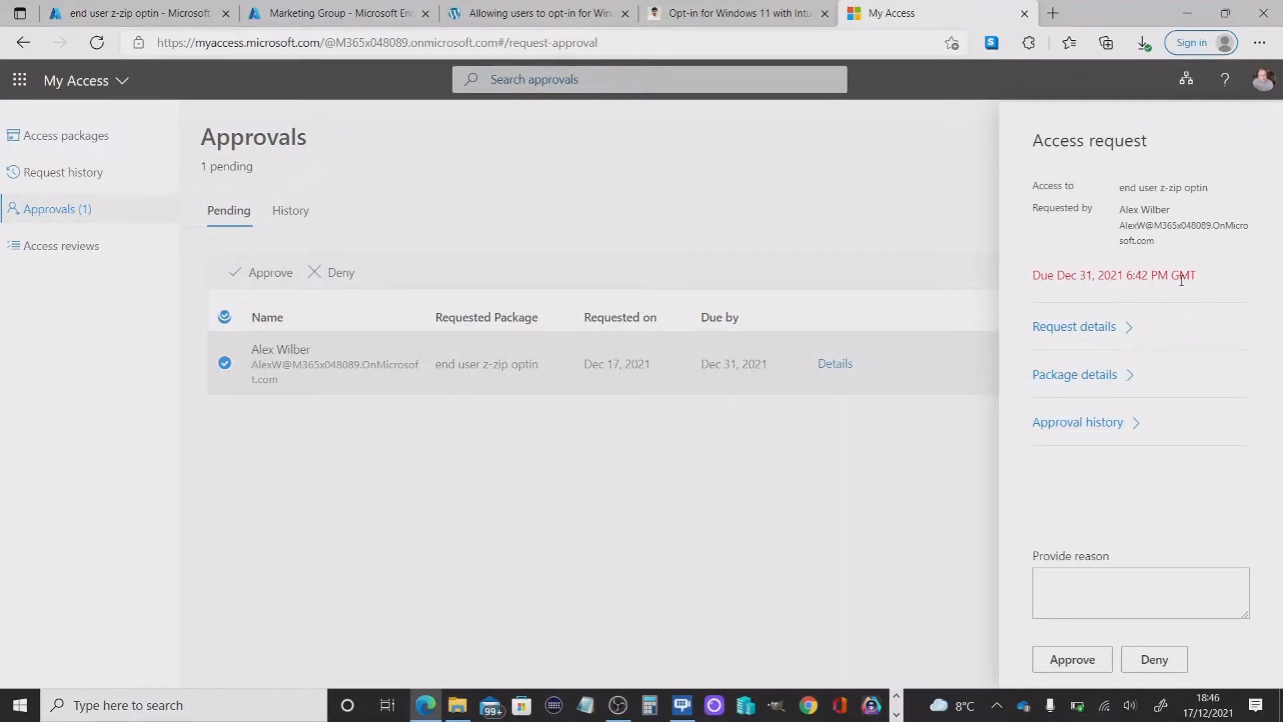
click(1084, 331)
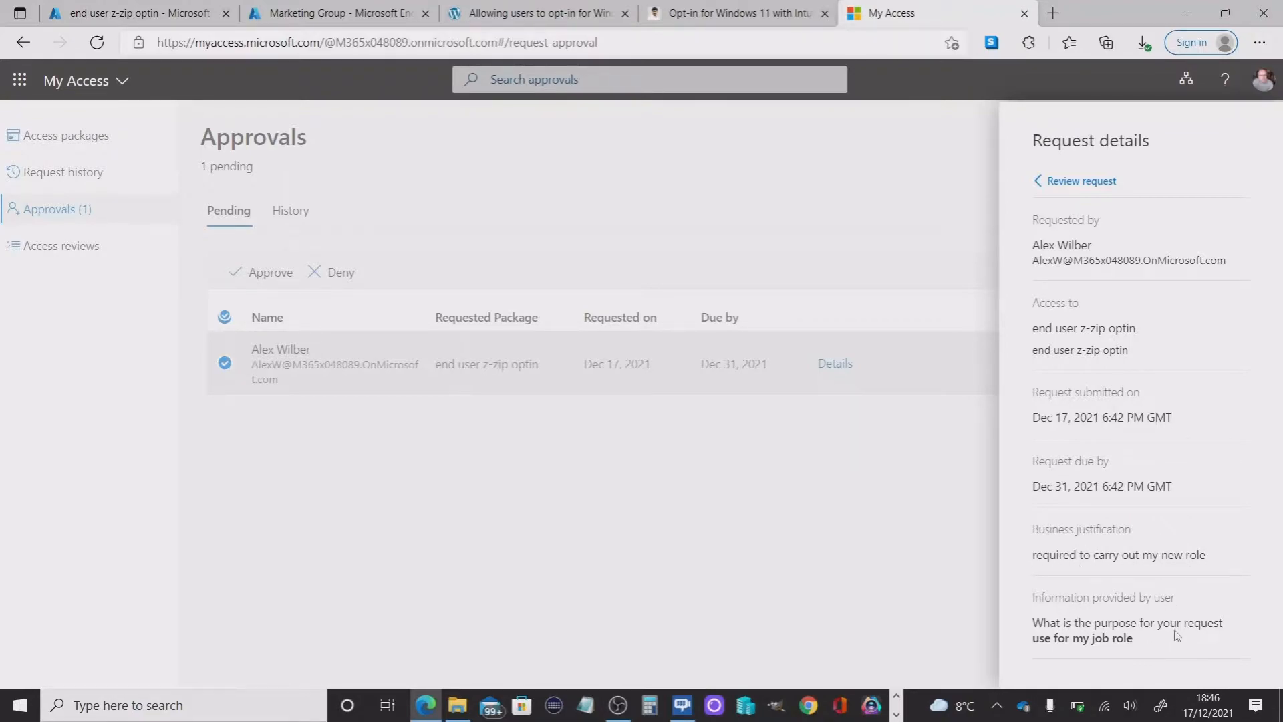
key(alt+Left)
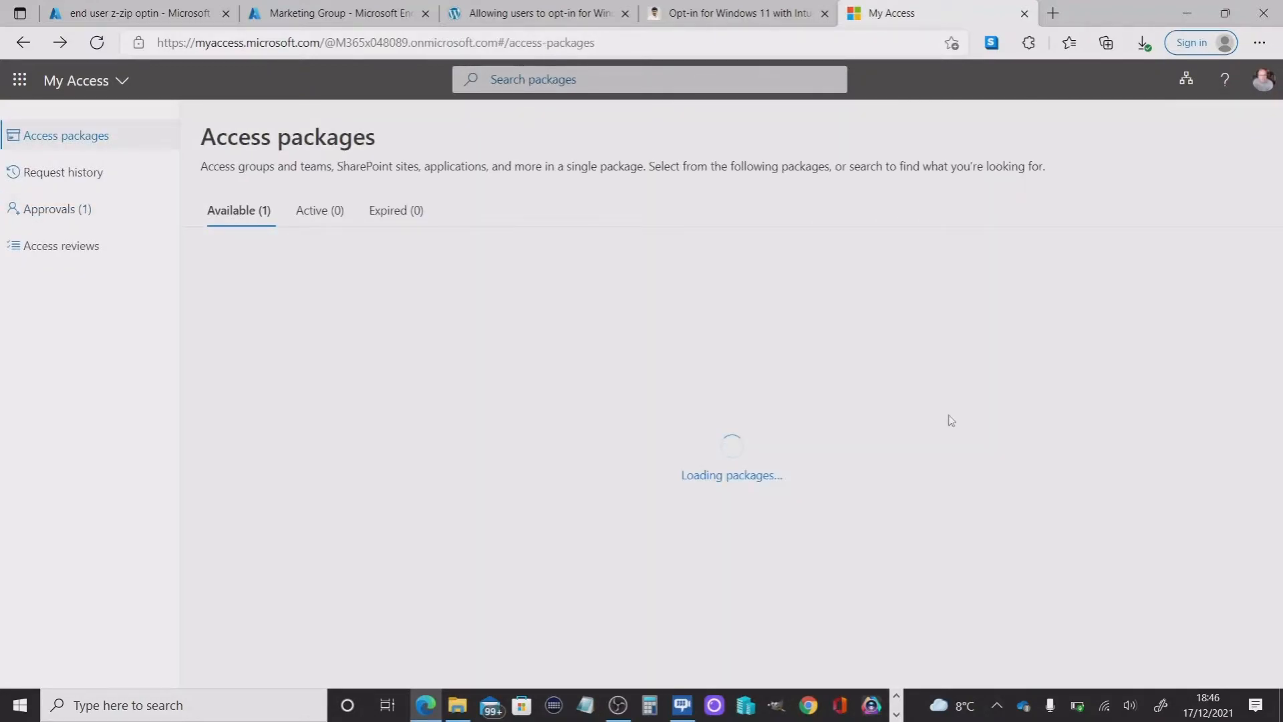
click(63, 209)
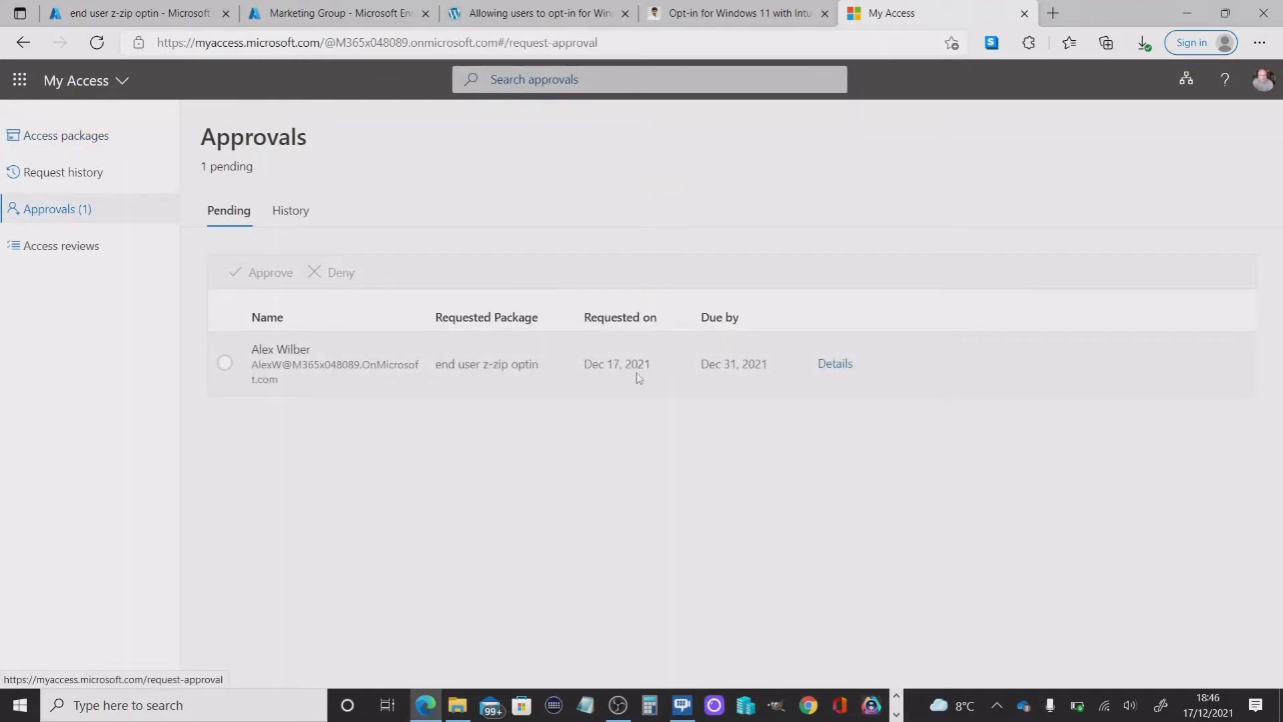
click(226, 364)
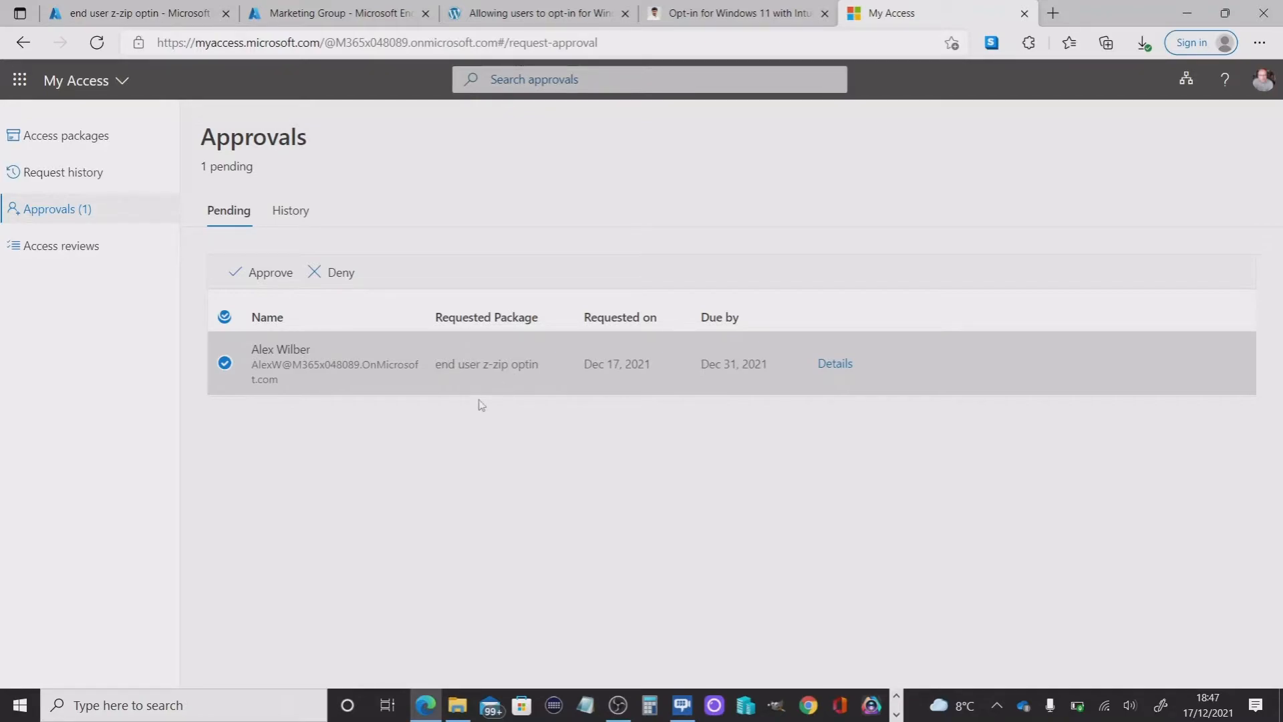
Approve the z-zip optin request with the reason 'happy for the request'.
click(263, 275)
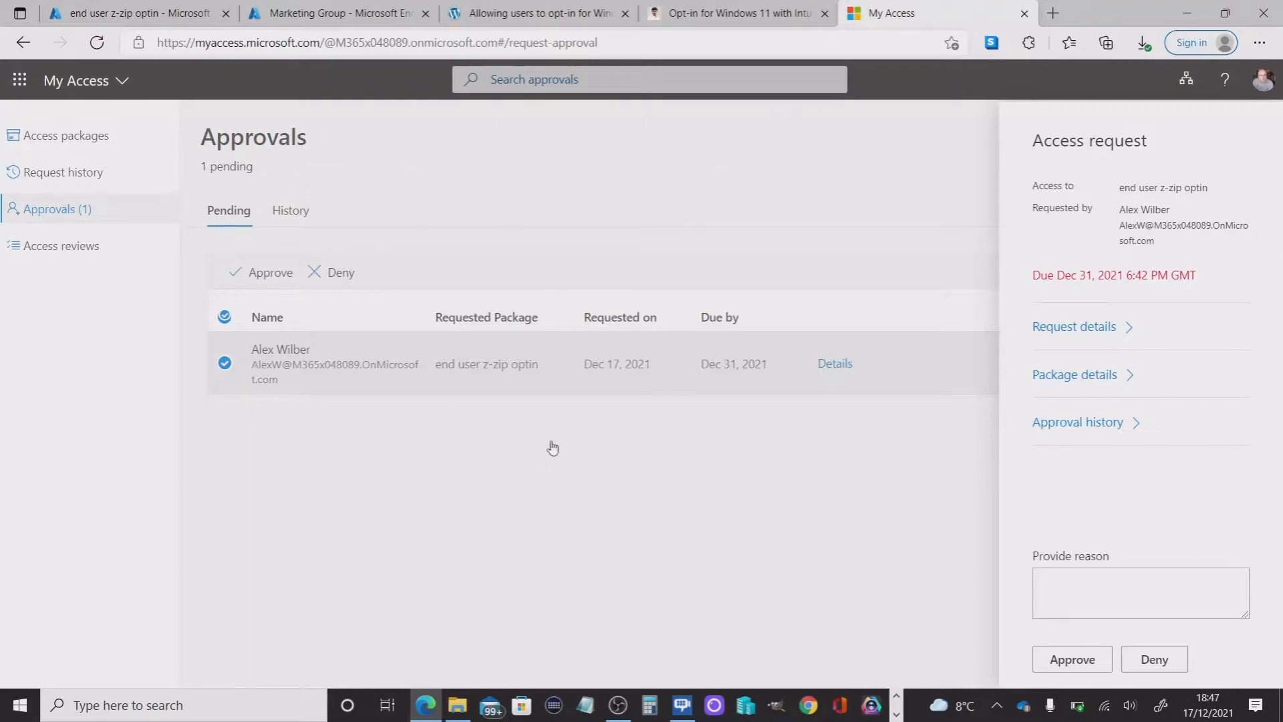
click(1094, 593)
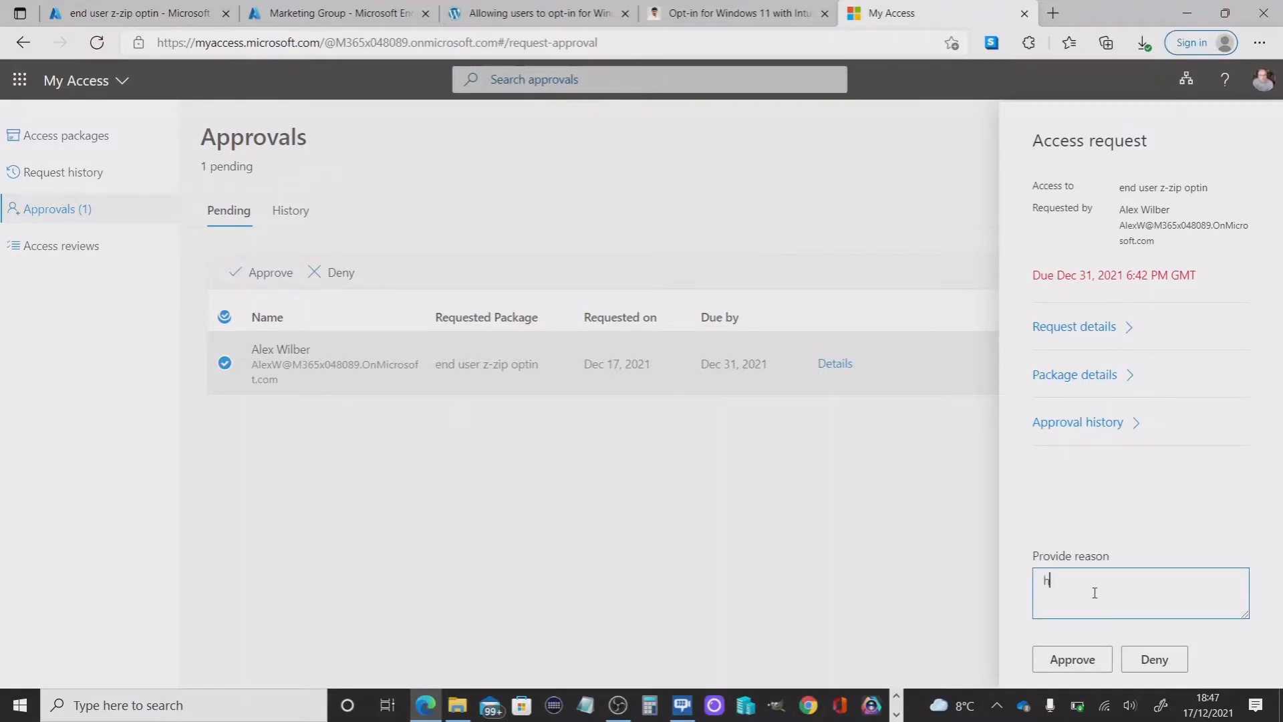
text(happy for the request)
click(1096, 662)
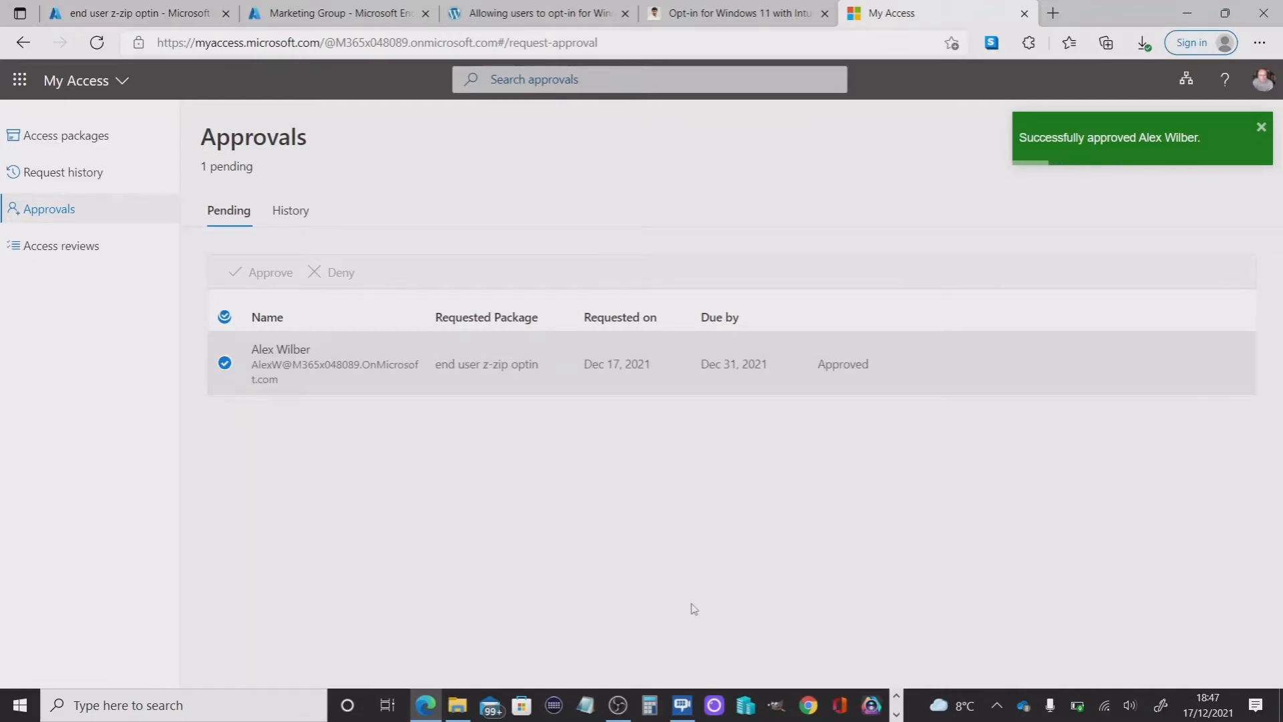
click(270, 13)
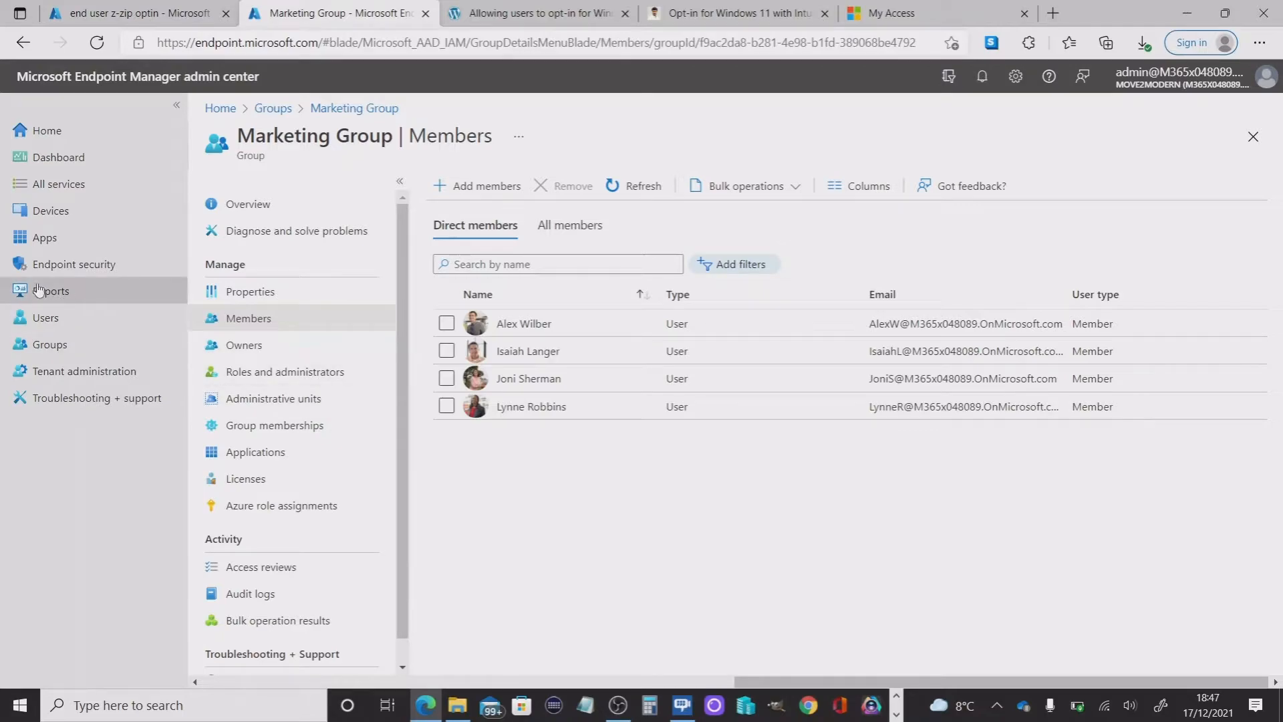
Open the 7-Zip Opt-in App group's members and refresh until one direct member appears.
click(46, 345)
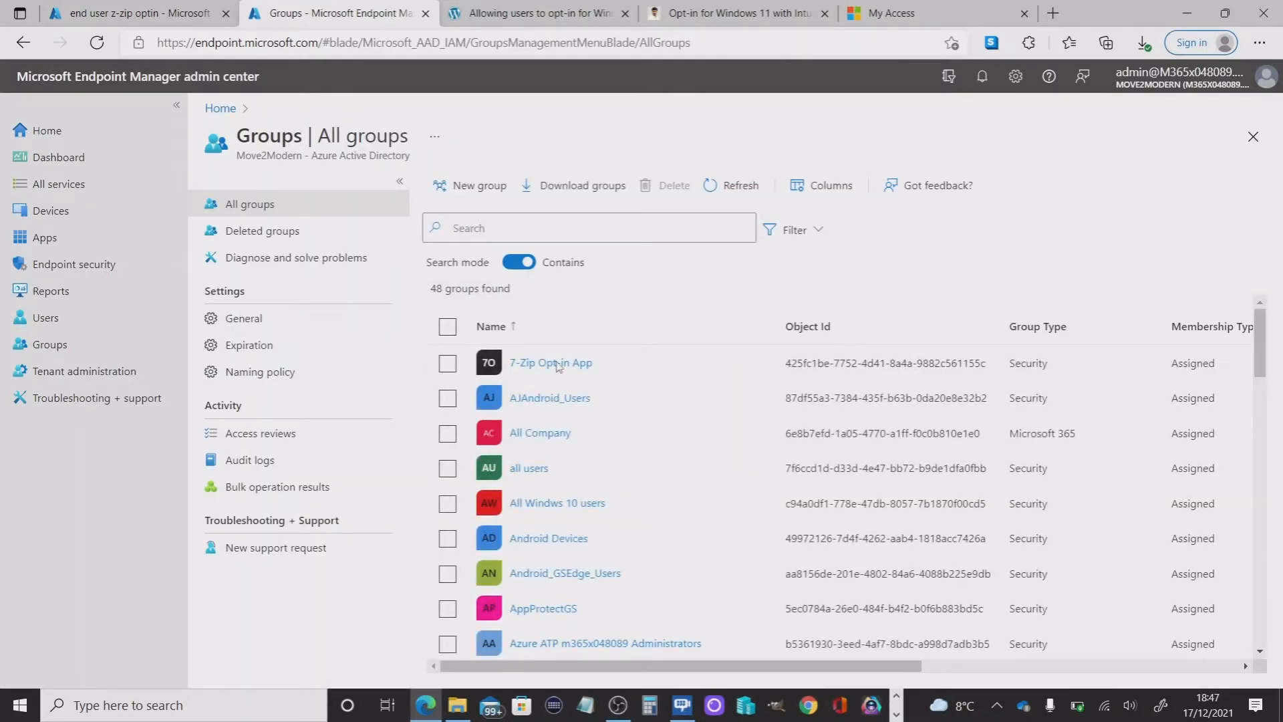
click(558, 364)
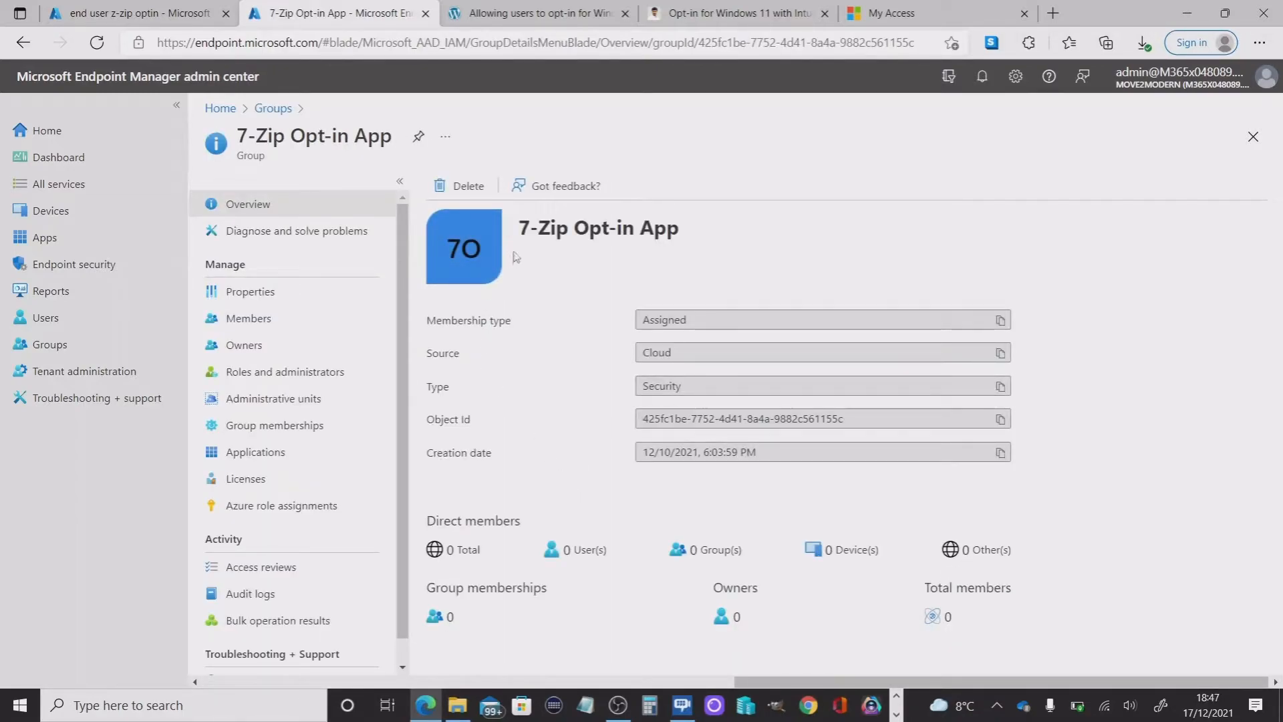
click(295, 319)
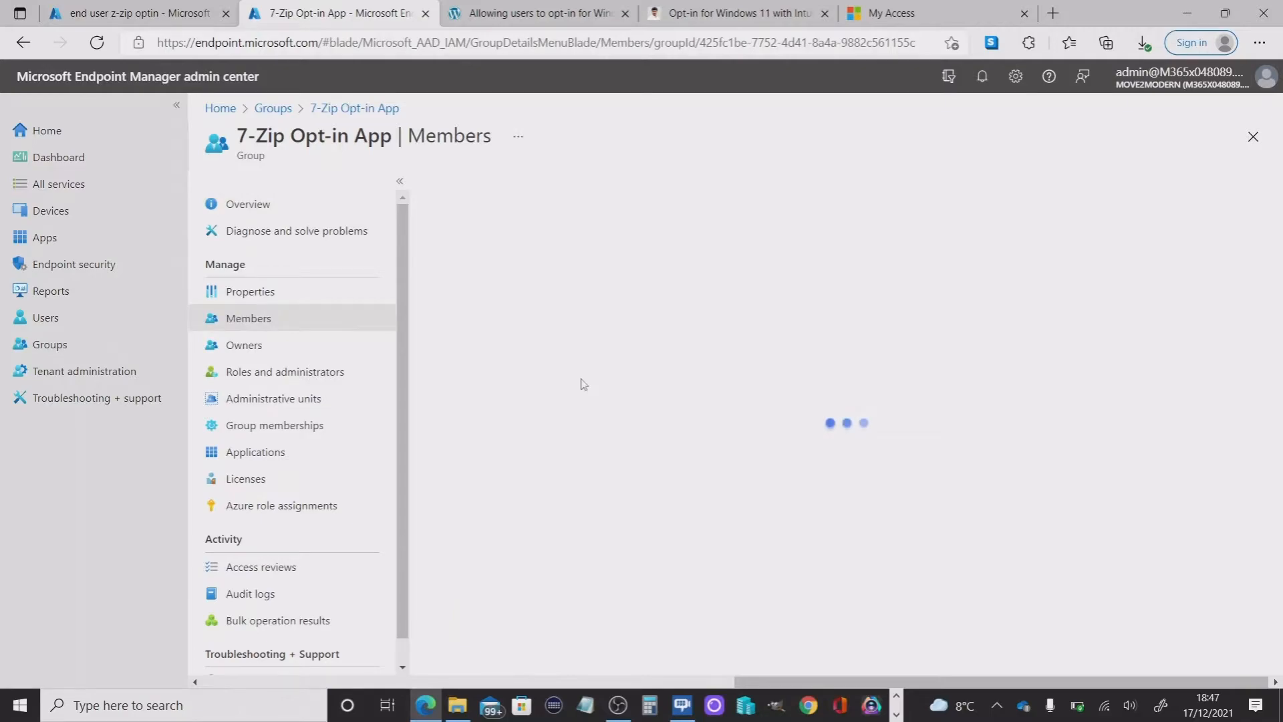
click(641, 187)
click(641, 187)
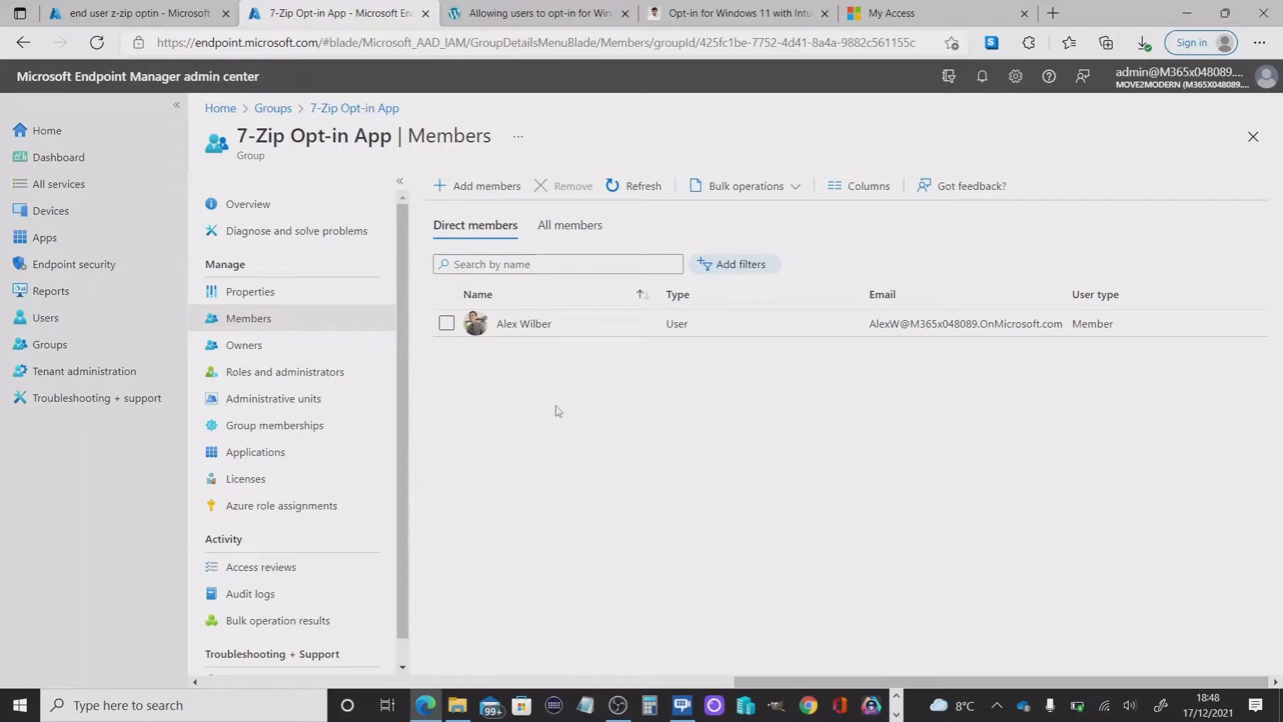
click(613, 185)
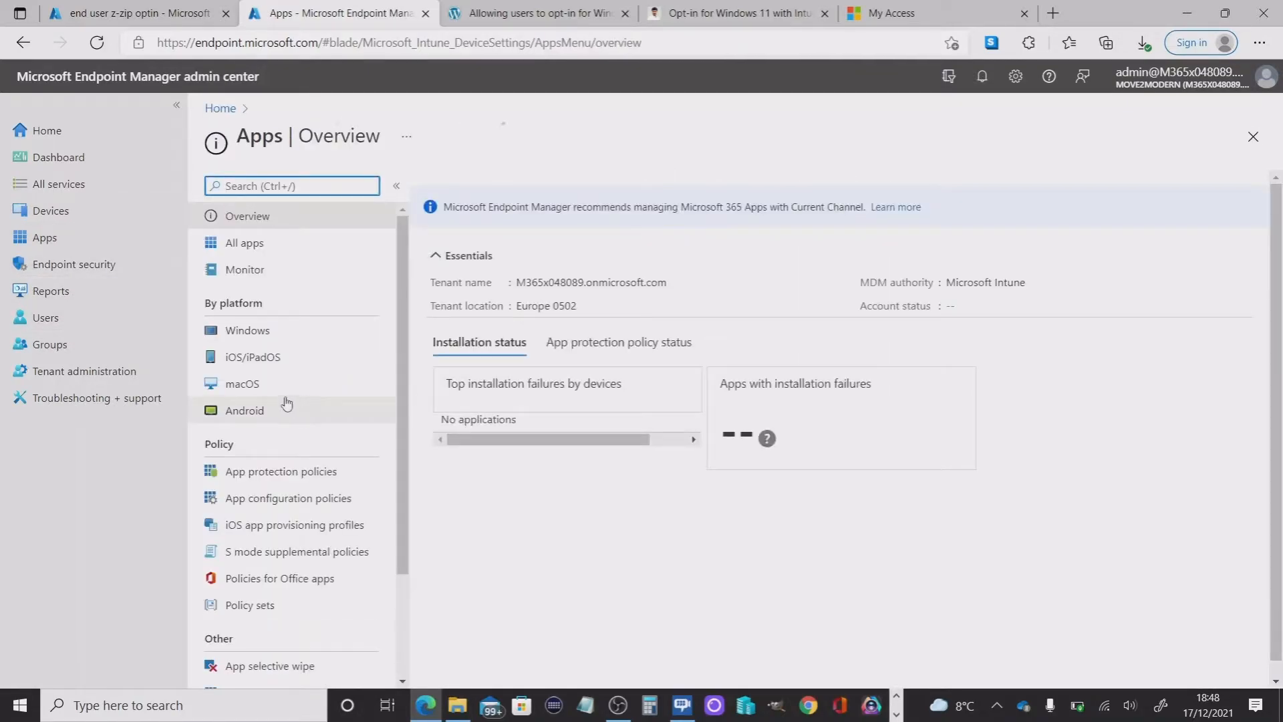
Review 7-Zip 19.00 (x64 edition) properties, including its Required assignment to 7-Zip Opt-in App.
click(255, 331)
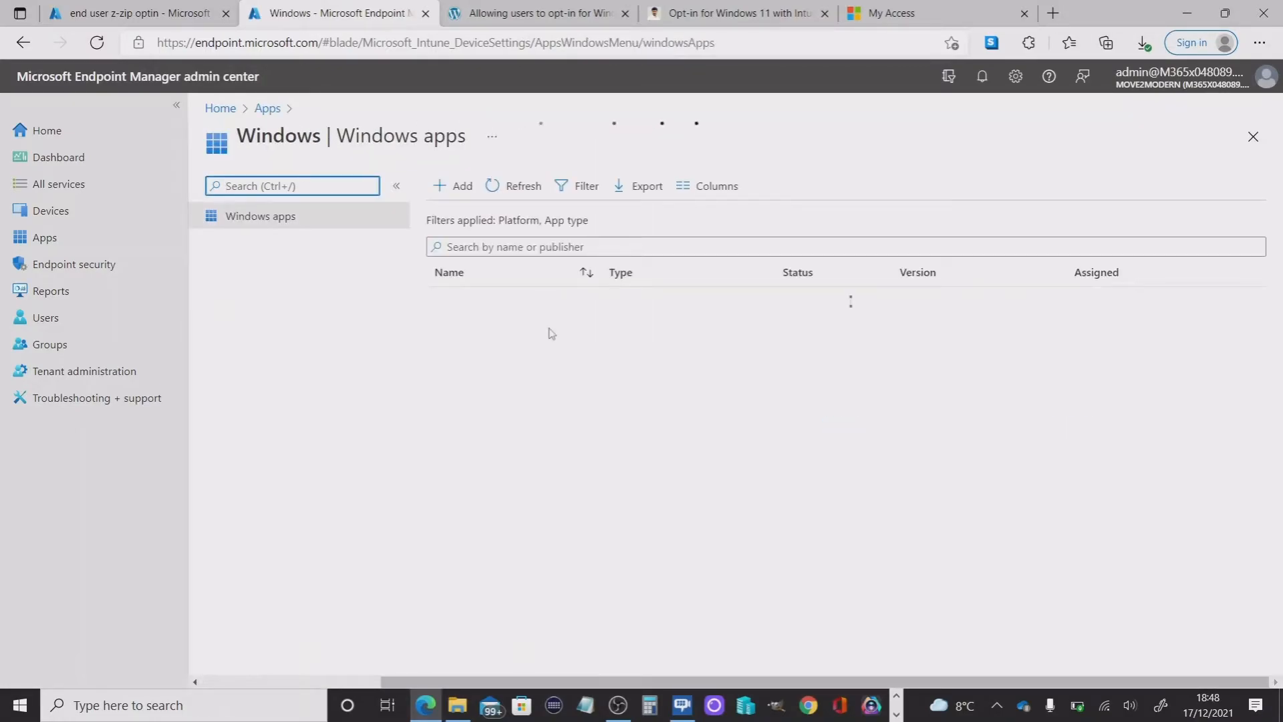
click(505, 331)
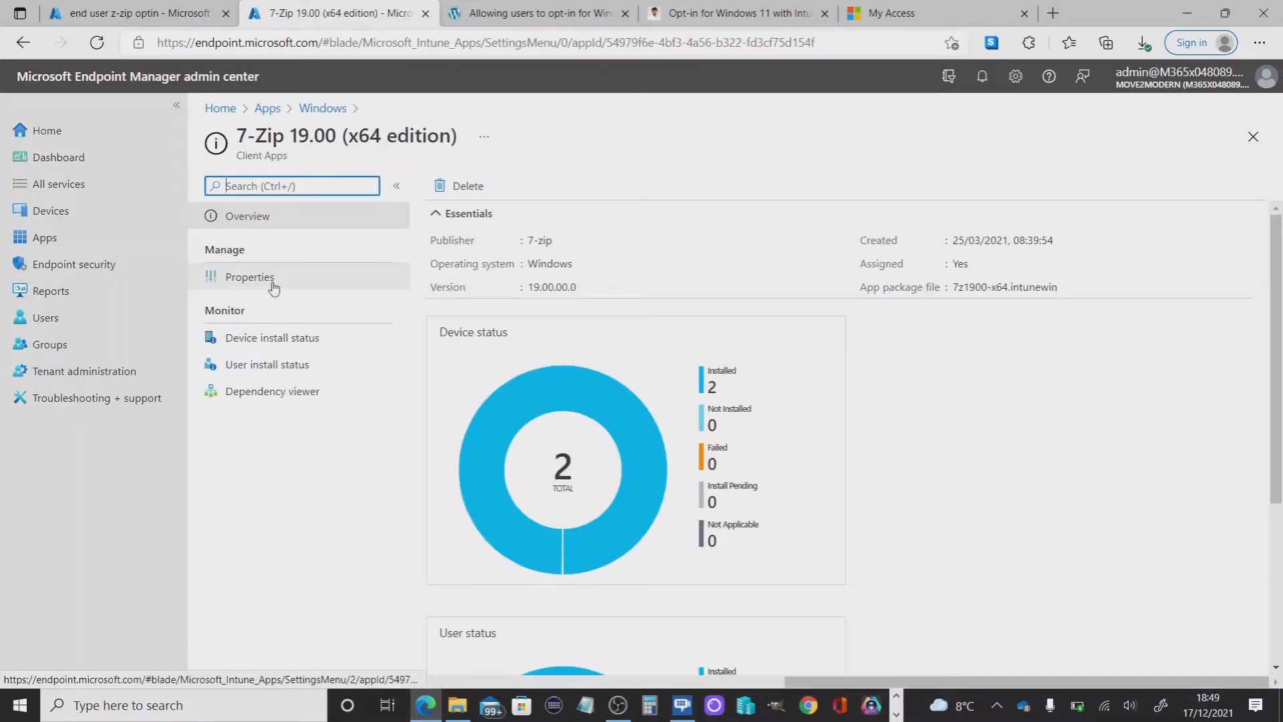
click(274, 288)
scroll(587, 398, down, 15)
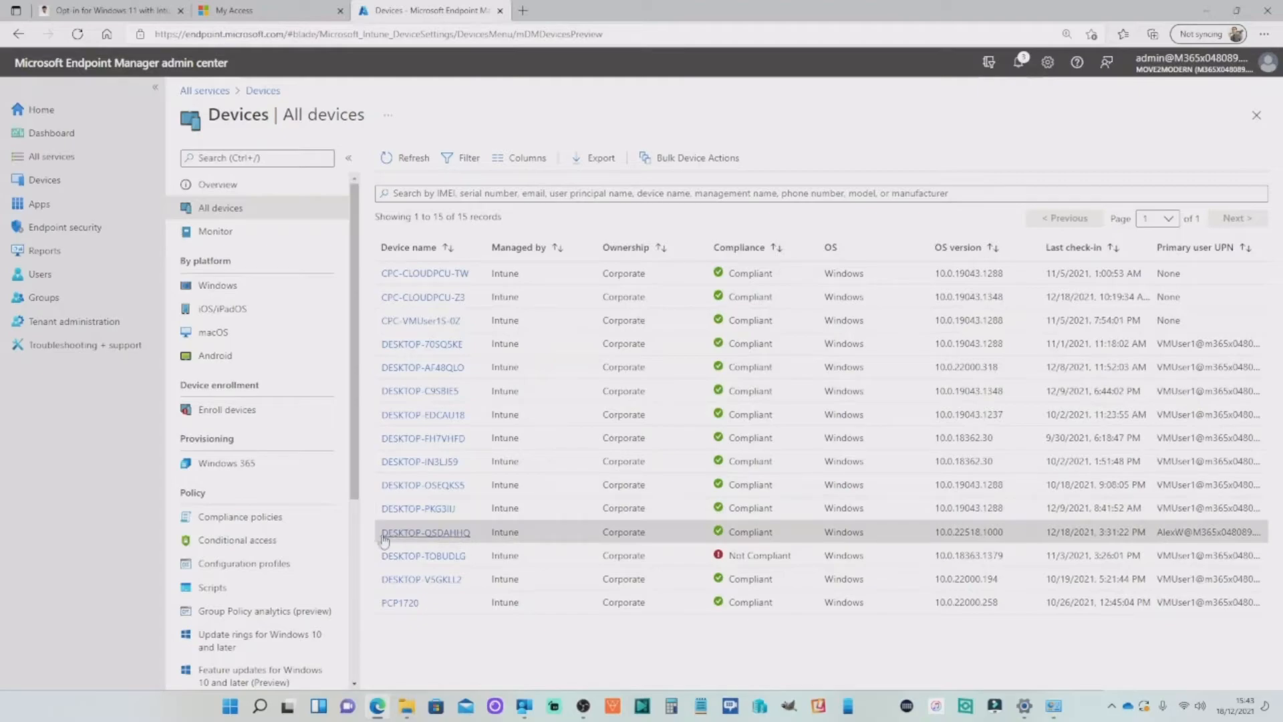
Initiate a sync for device DESKTOP-QSDAHHQ from its Endpoint Manager device page.
click(439, 534)
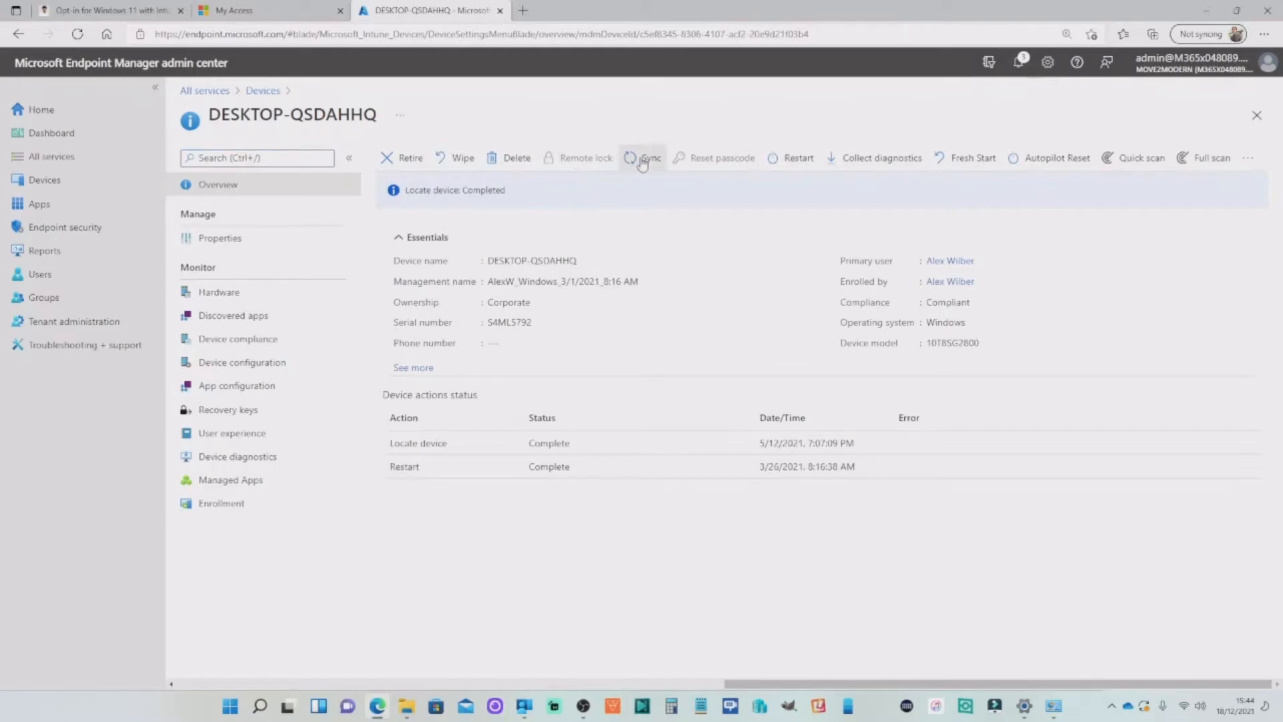
click(629, 163)
click(404, 239)
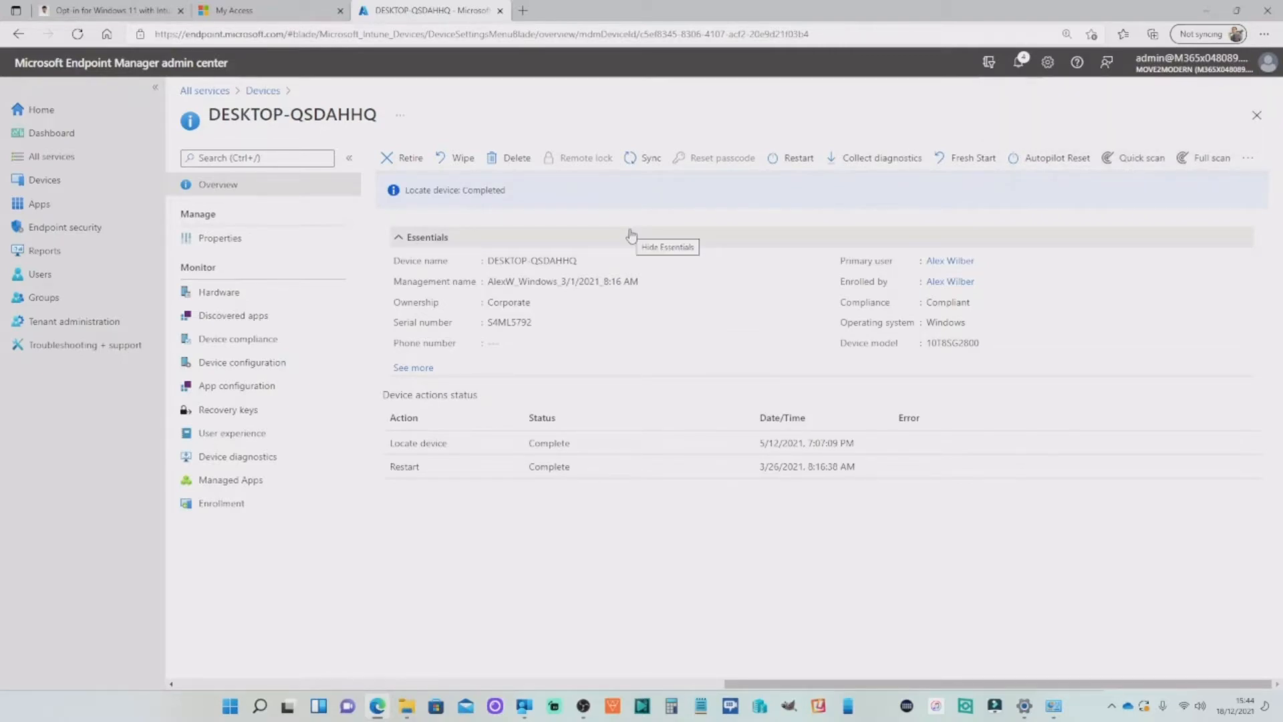
click(525, 705)
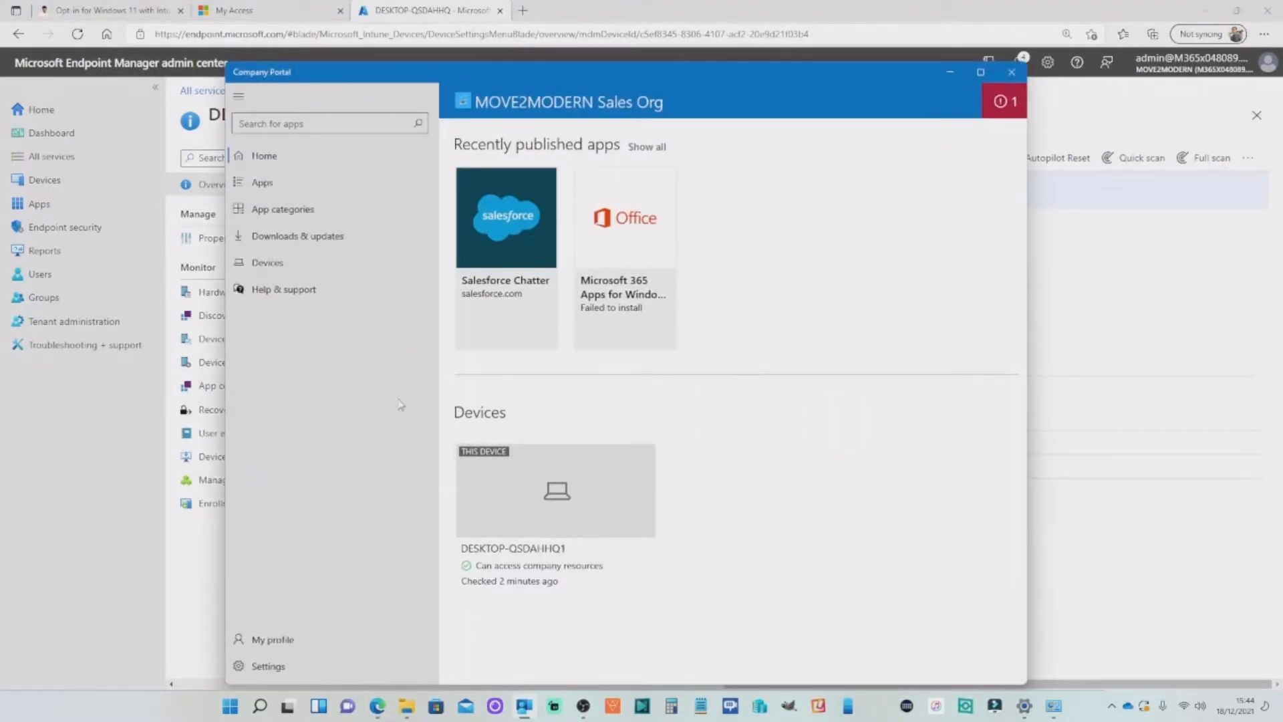
Sync the device with the organisation from Company Portal Settings.
click(289, 673)
click(486, 198)
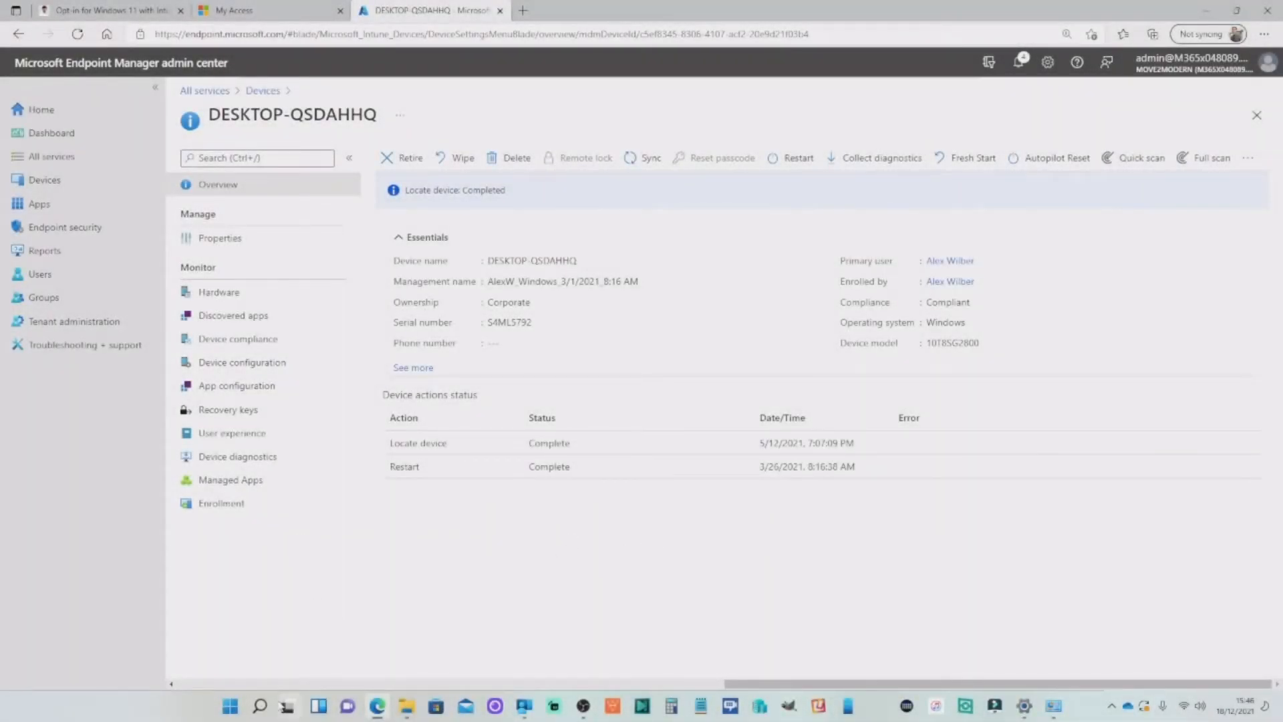
click(261, 707)
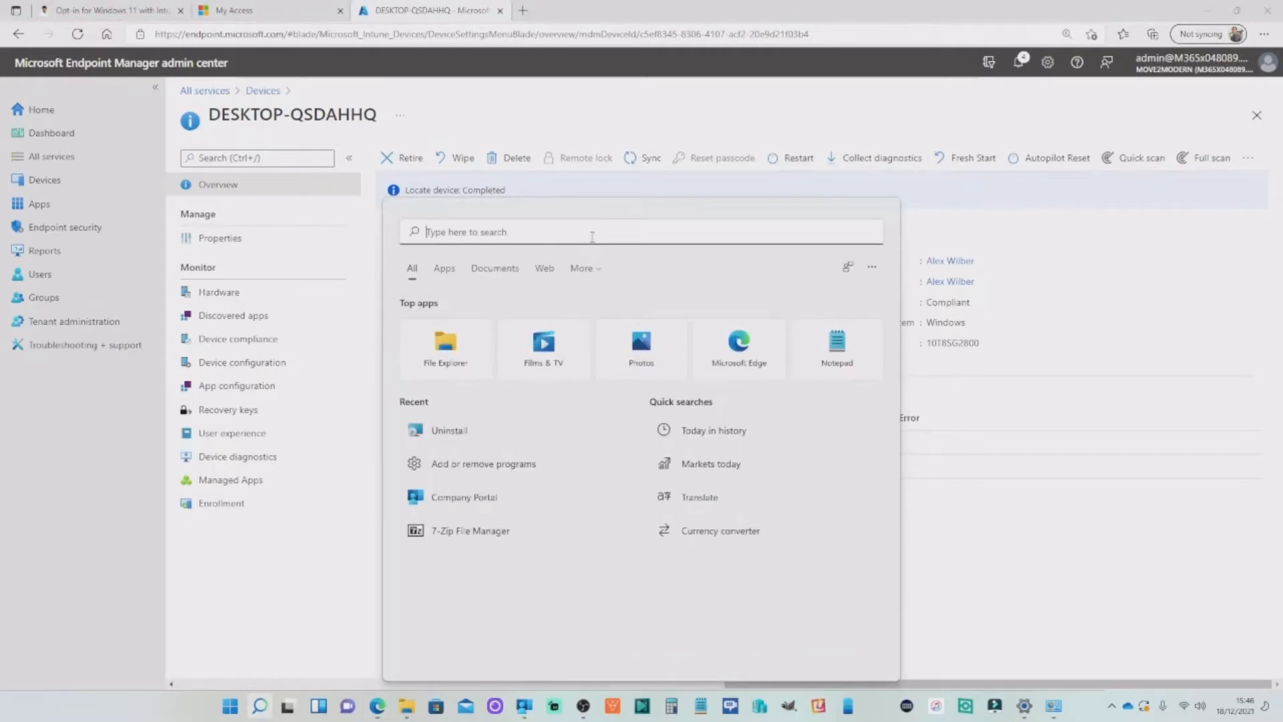
text(7-)
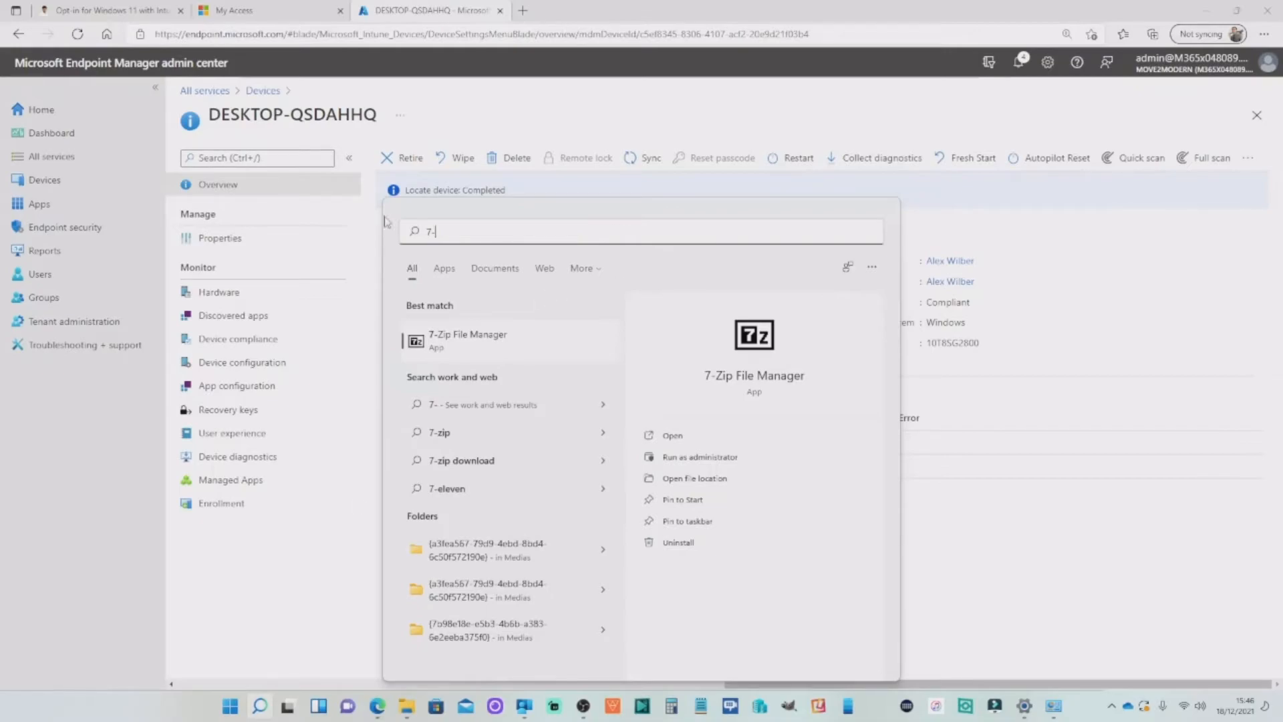
click(342, 592)
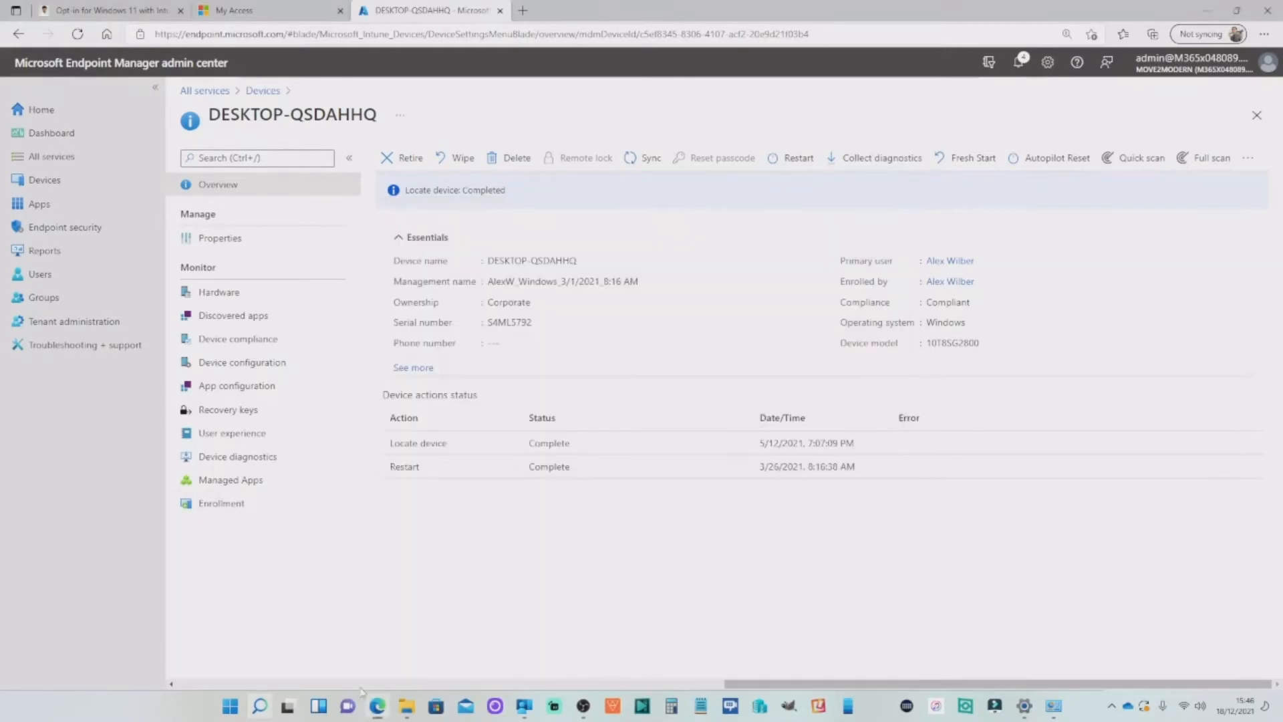
click(229, 710)
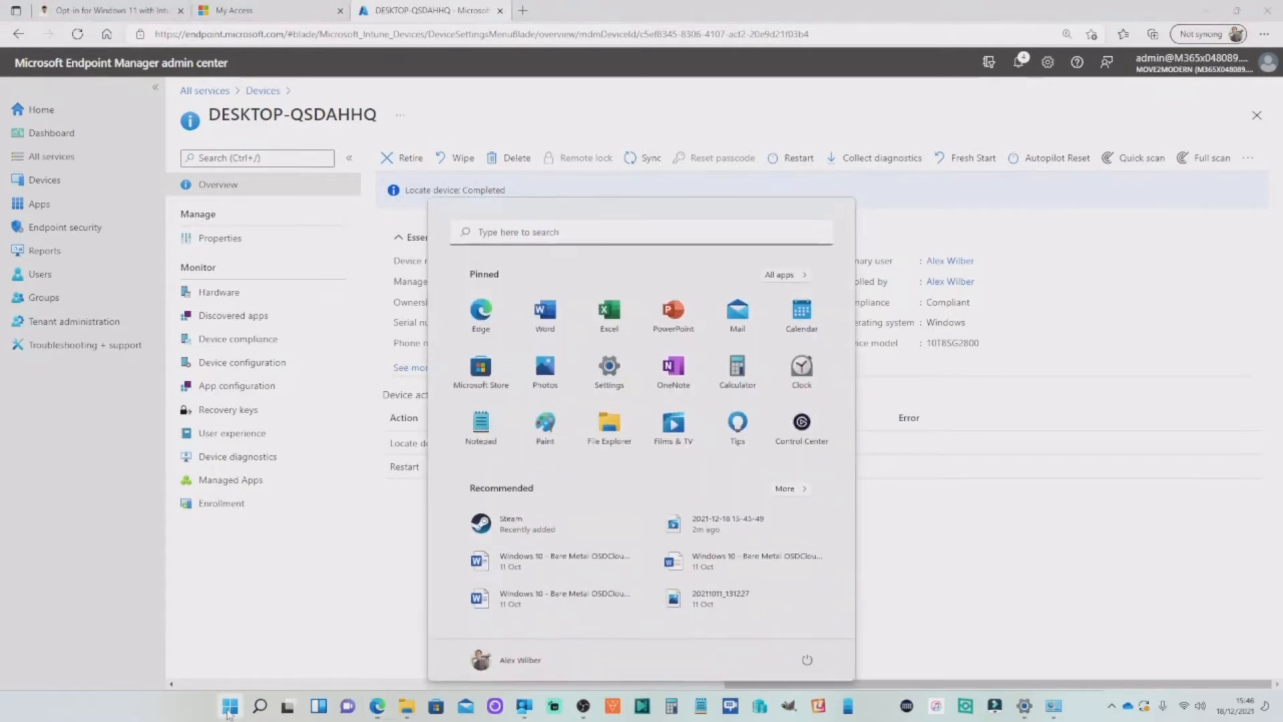
click(794, 276)
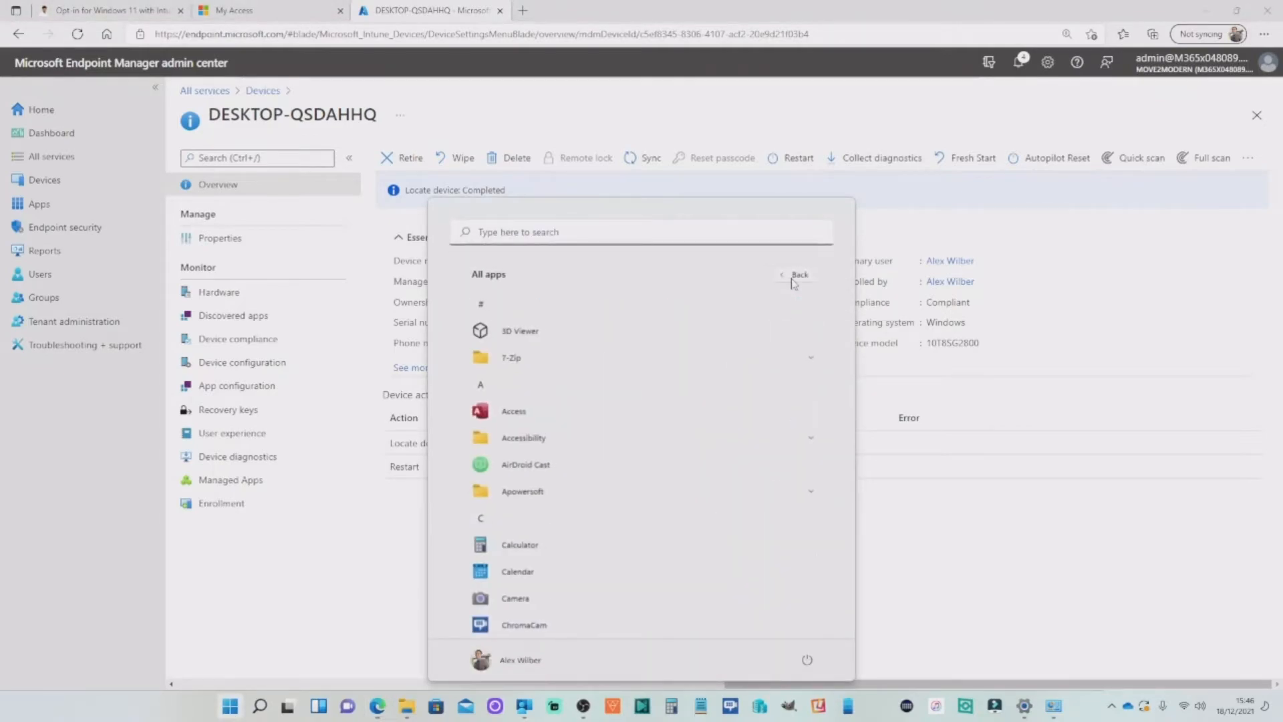
click(516, 361)
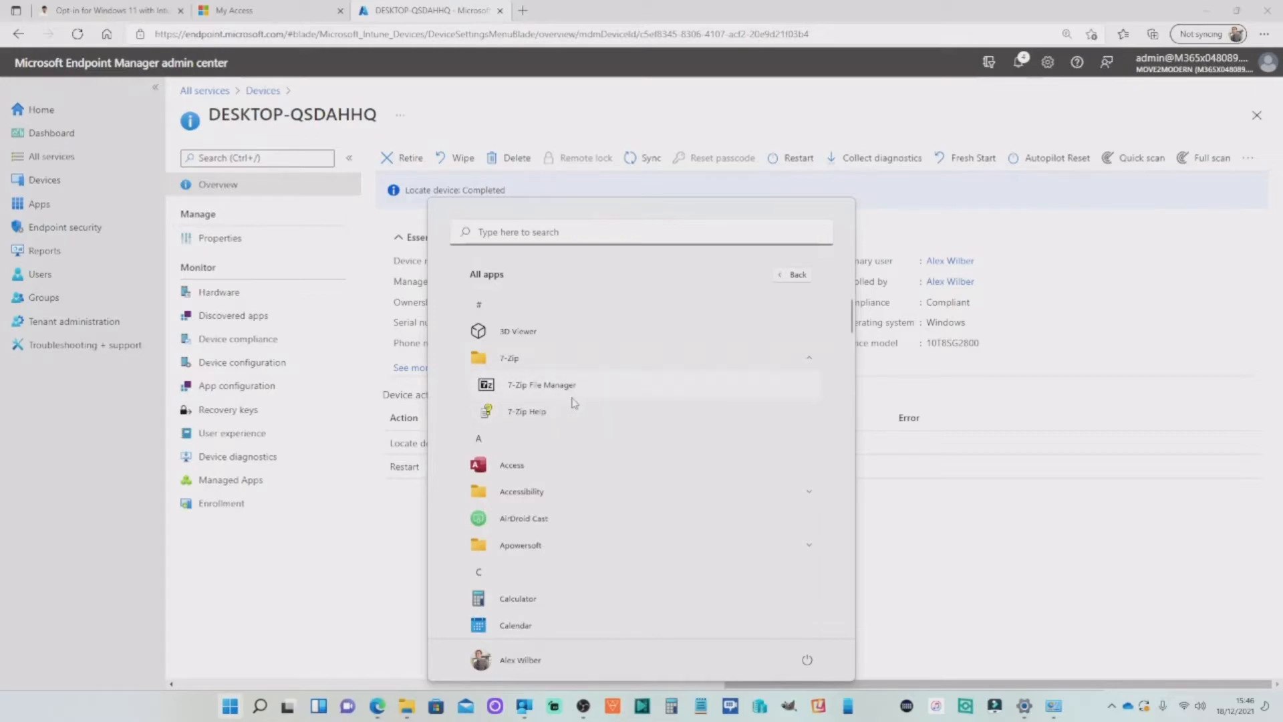
click(354, 553)
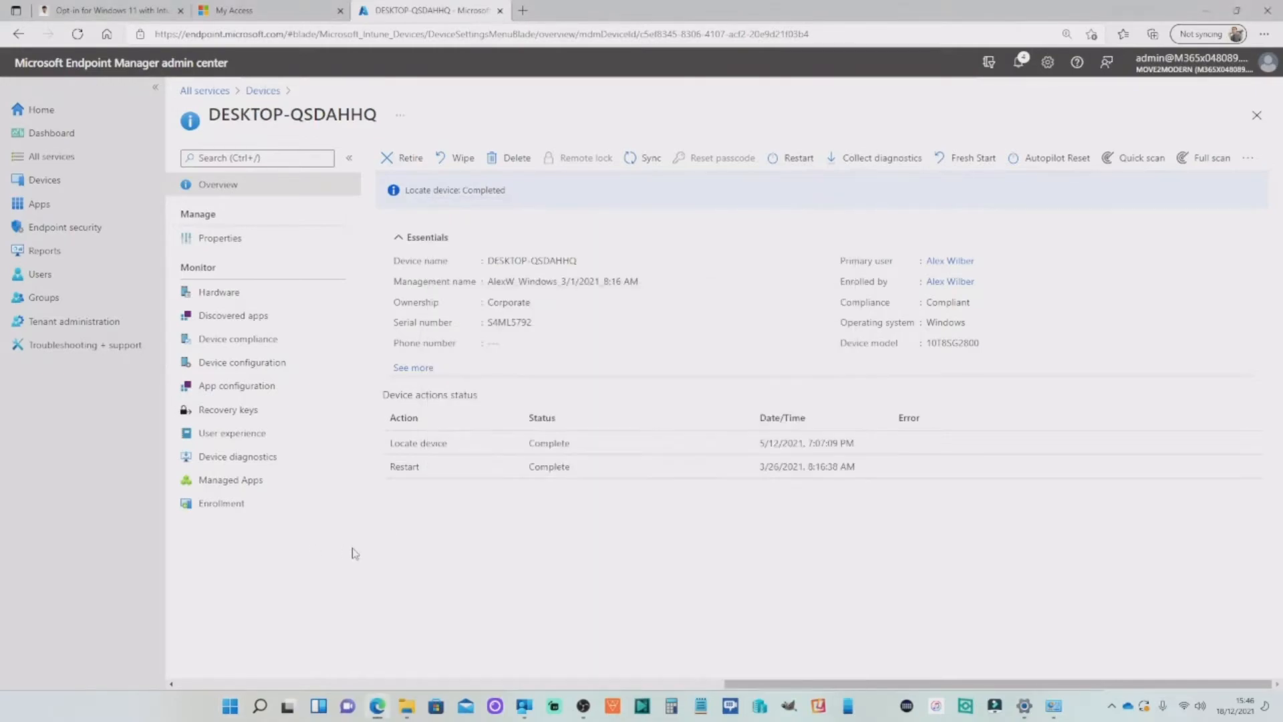
Check 7-Zip 19.00 (x64 edition) device install status, confirming DESKTOP-QSDAHHQ shows Installed.
click(41, 204)
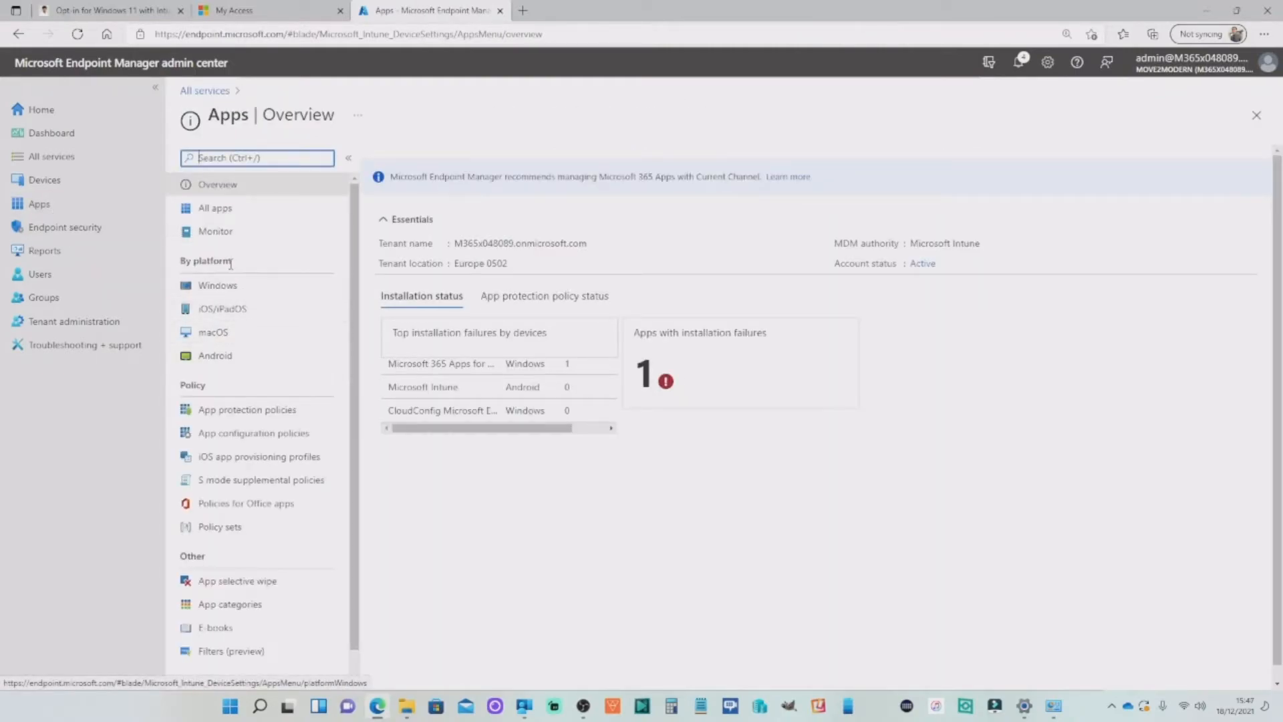
click(224, 287)
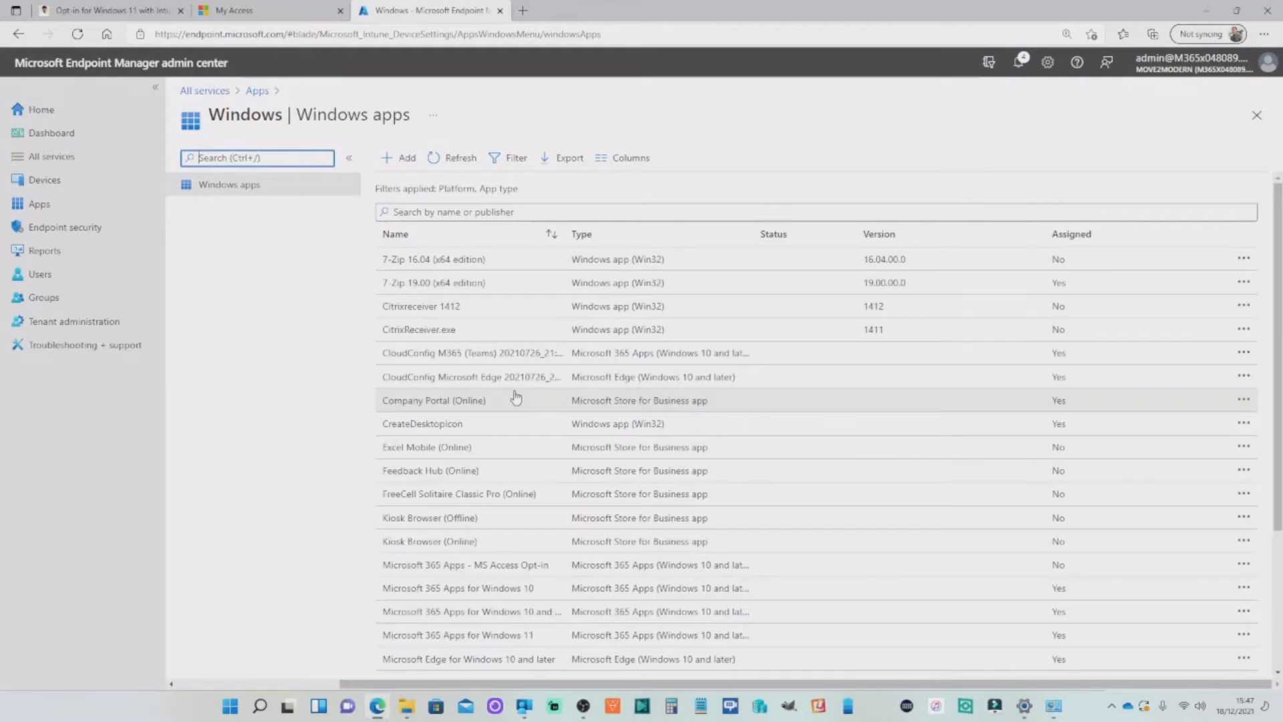
click(510, 288)
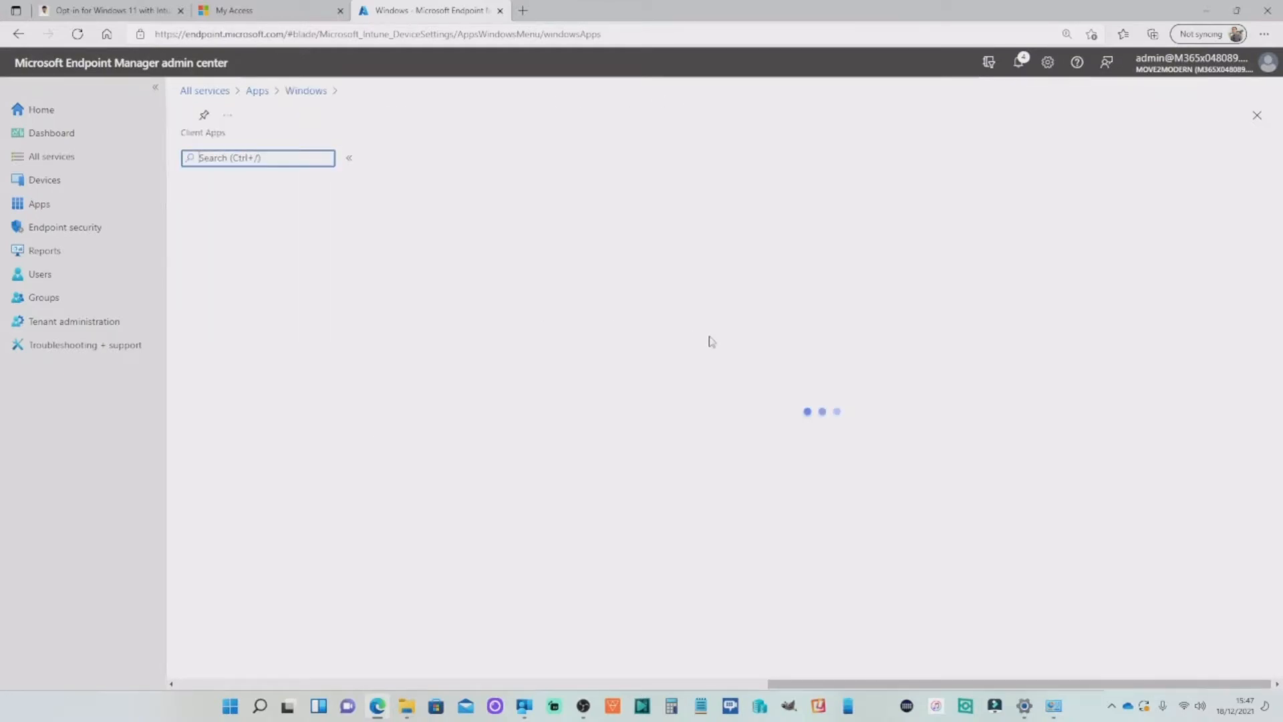
click(242, 292)
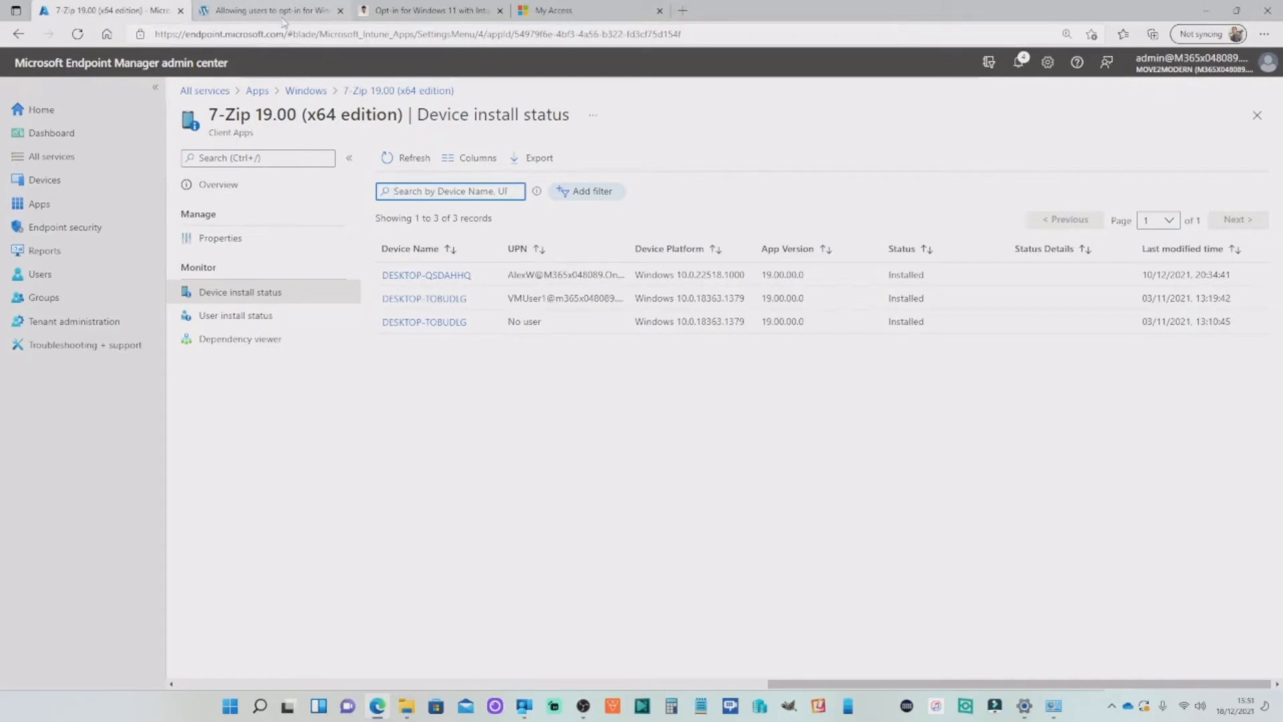
click(575, 14)
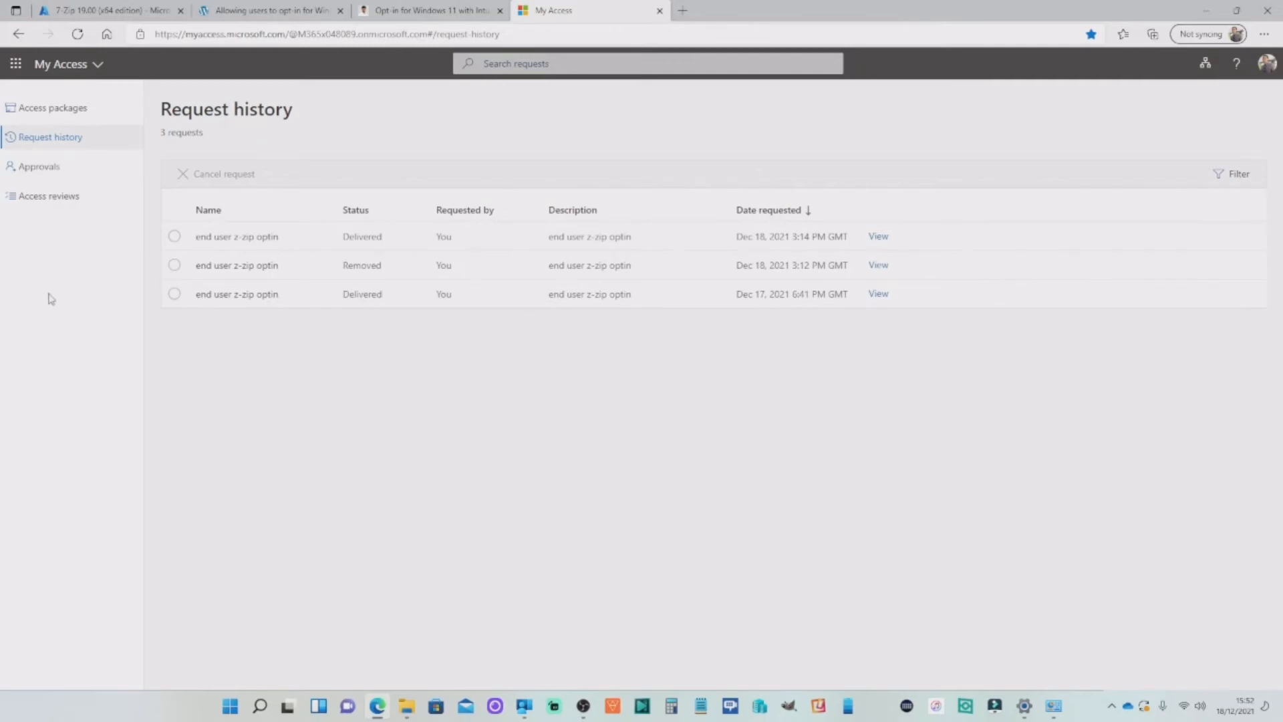
Confirm end user z-zip optin is active from Dec 18, 2021, then recheck request history.
click(65, 108)
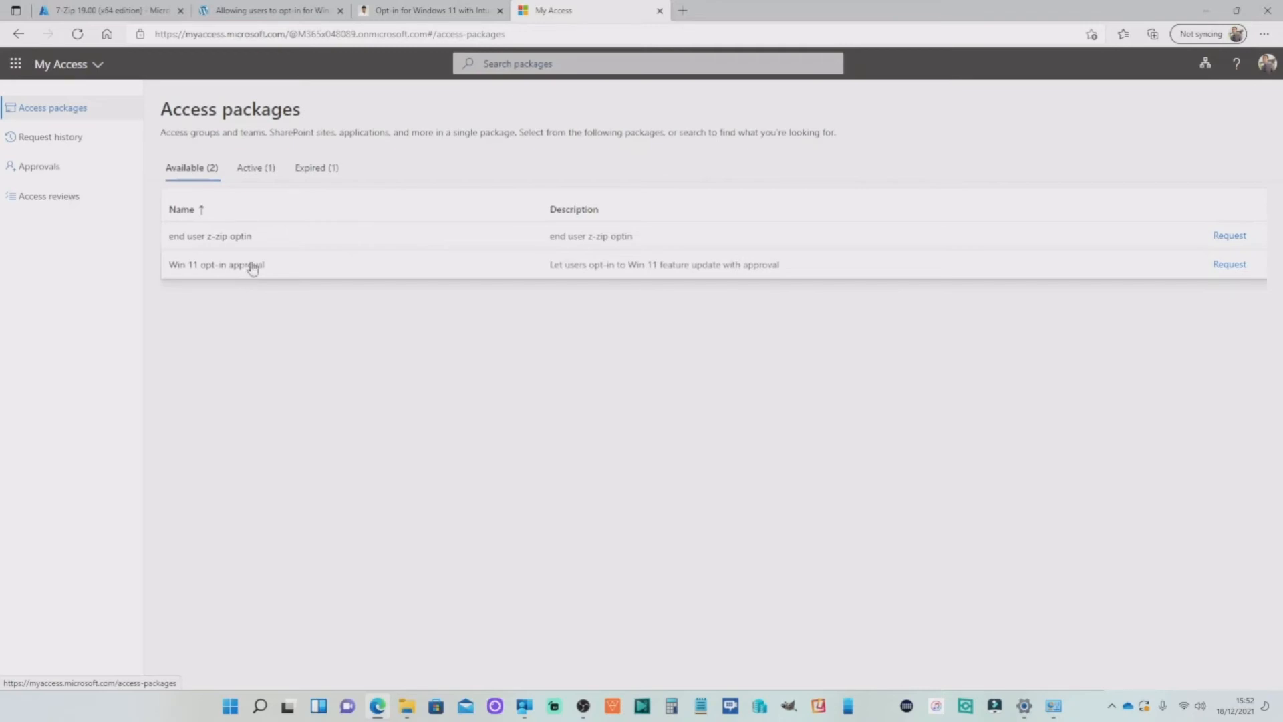
click(261, 170)
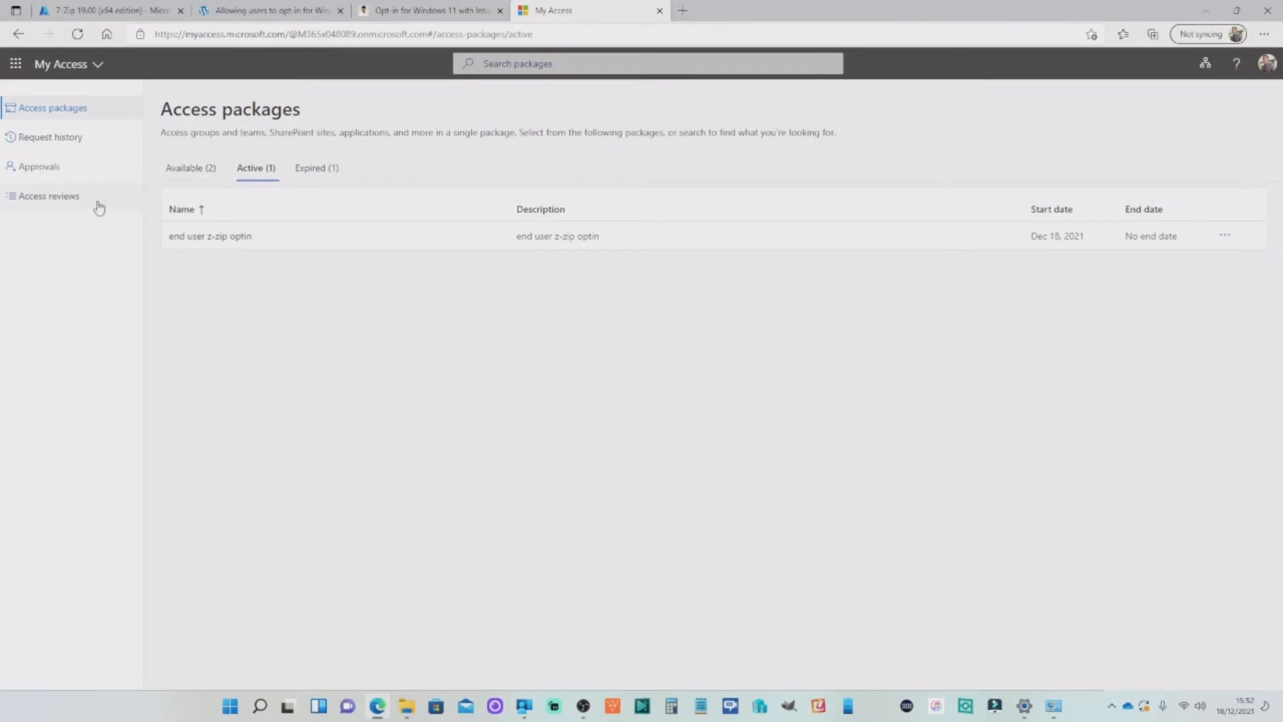
click(56, 140)
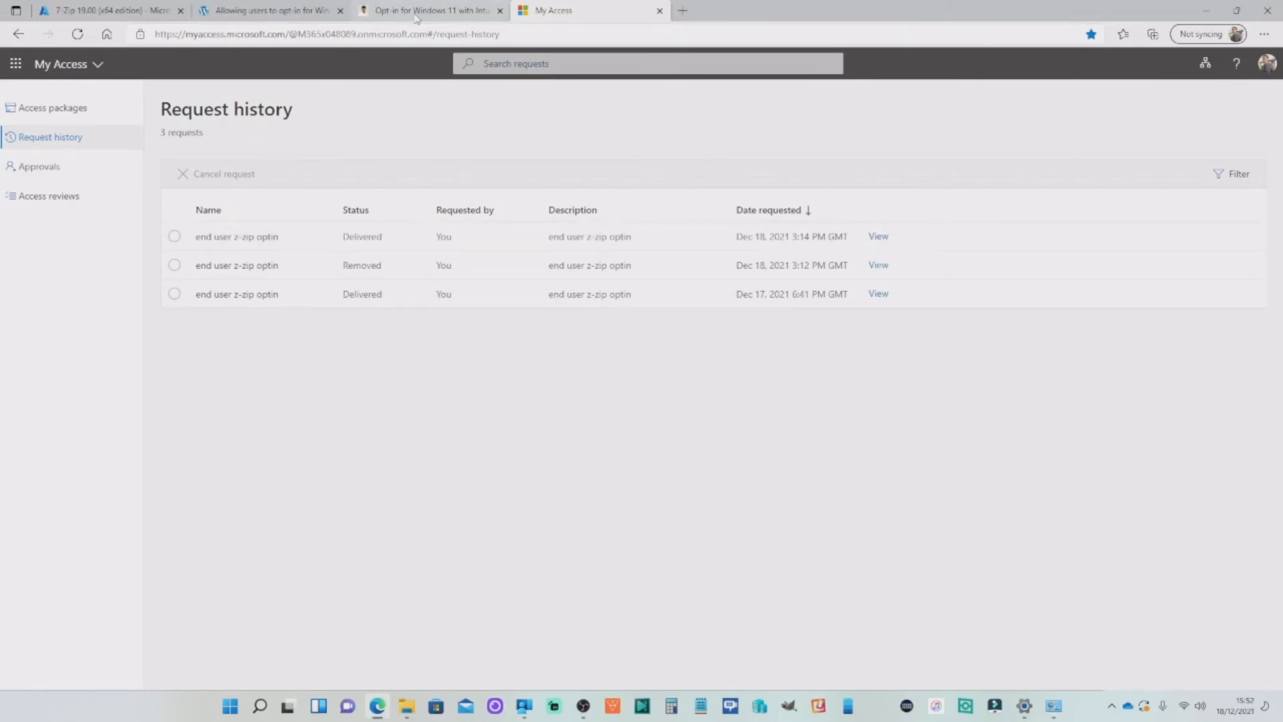
click(394, 10)
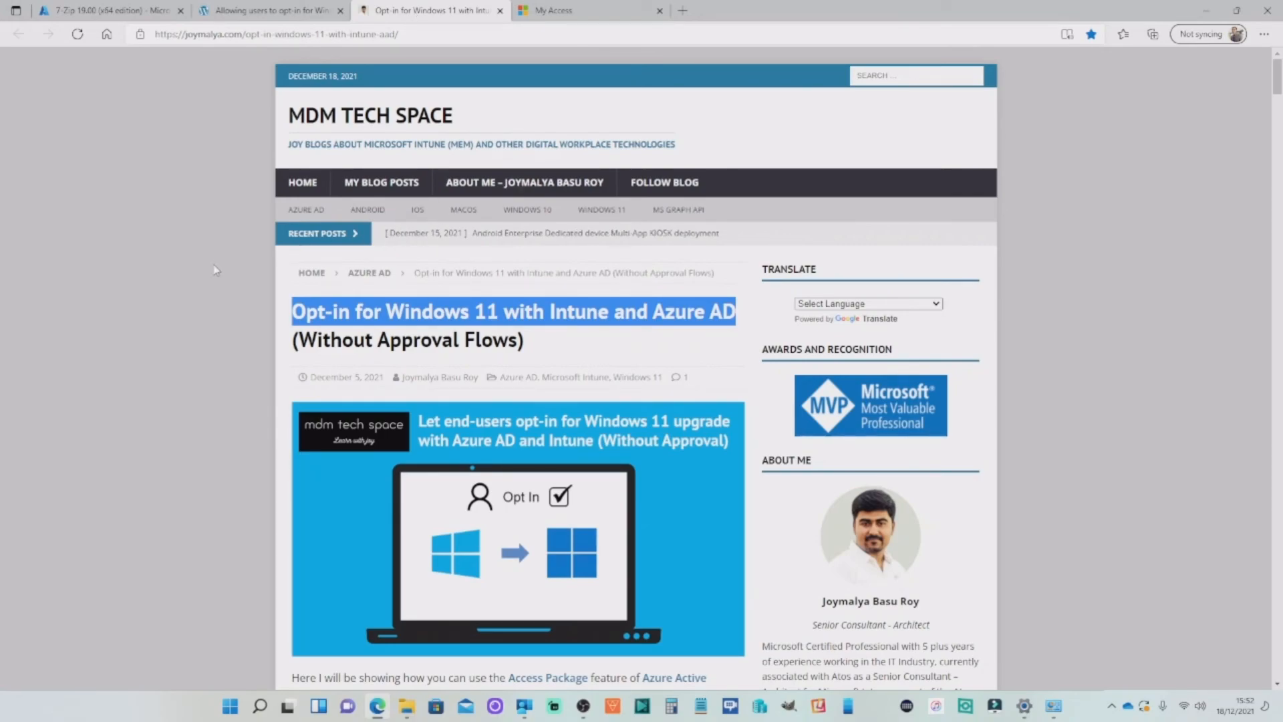
Switch to the 'Allowing users to opt-in for Windows 11 by using access packages' article and skim its access package creation steps.
click(245, 18)
scroll(425, 297, down, 3)
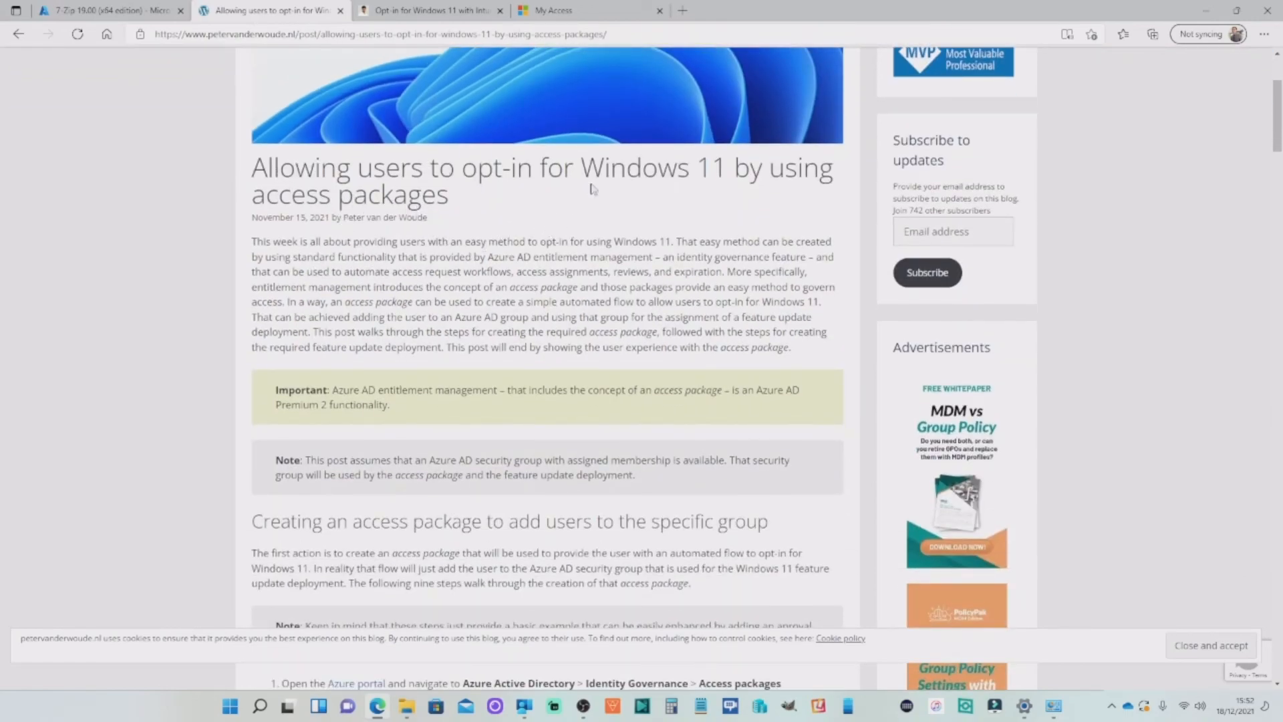
scroll(531, 215, up, 1)
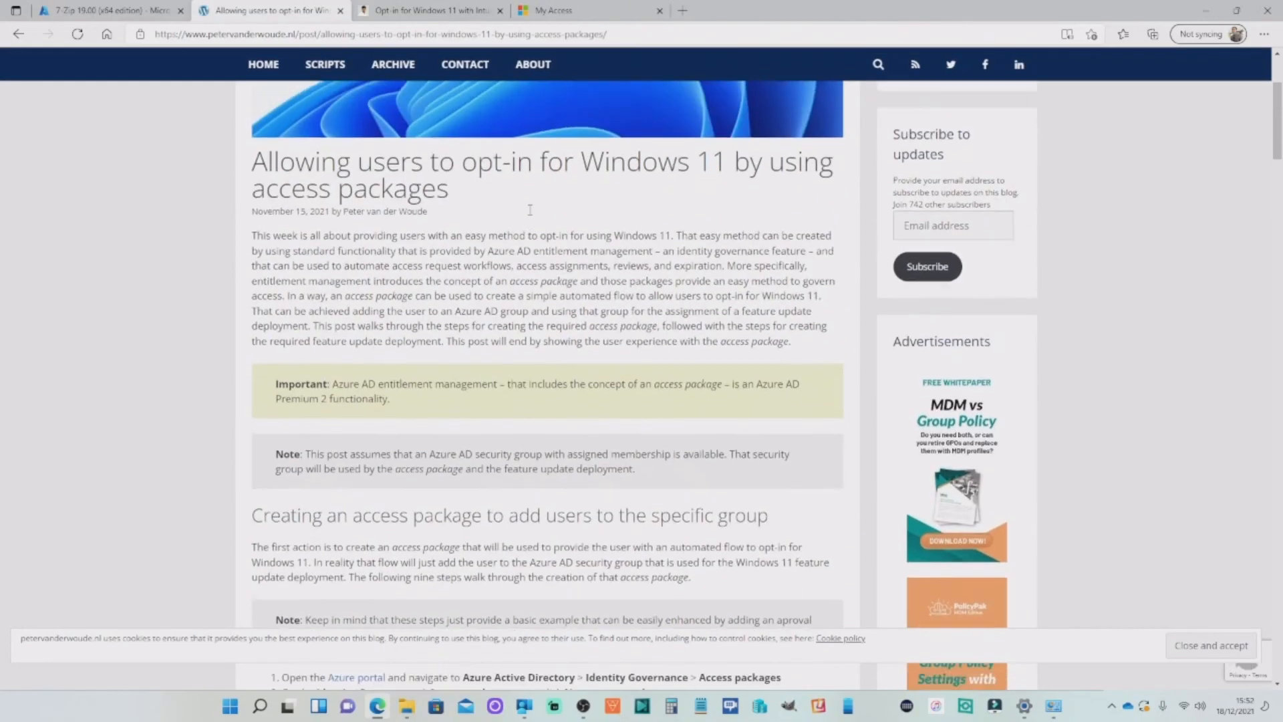
scroll(517, 300, down, 3)
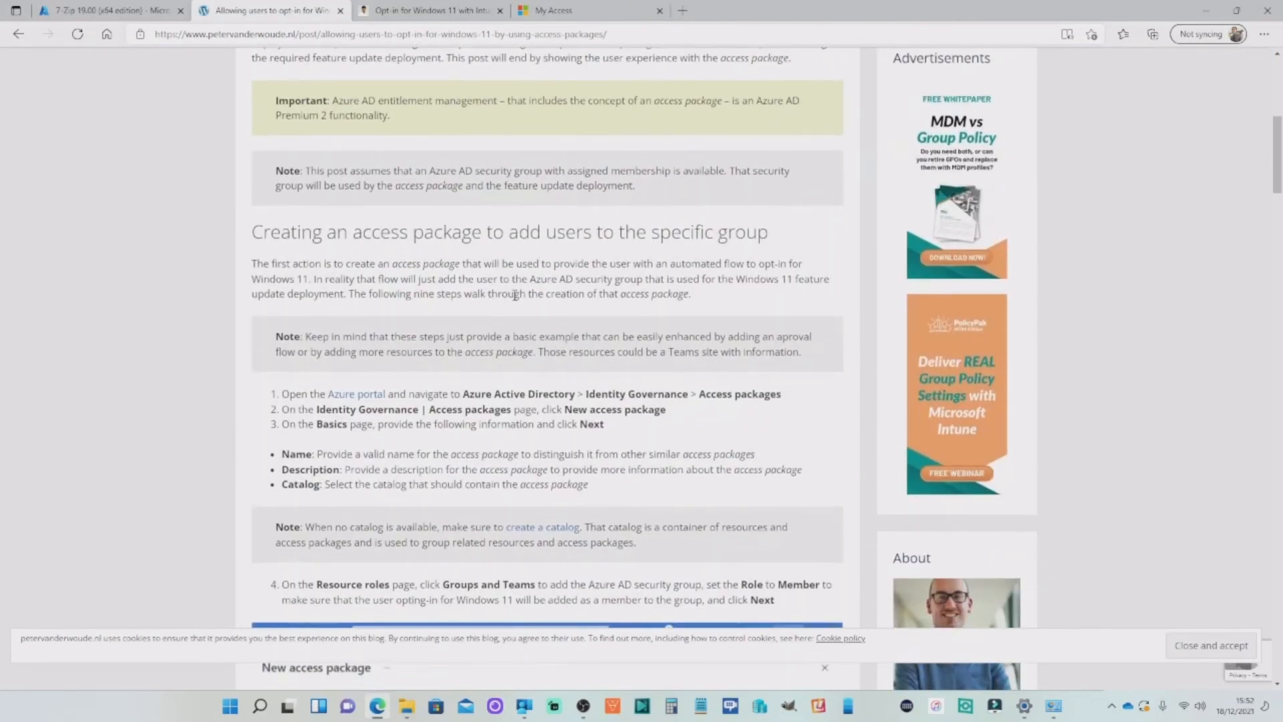
scroll(514, 298, up, 2)
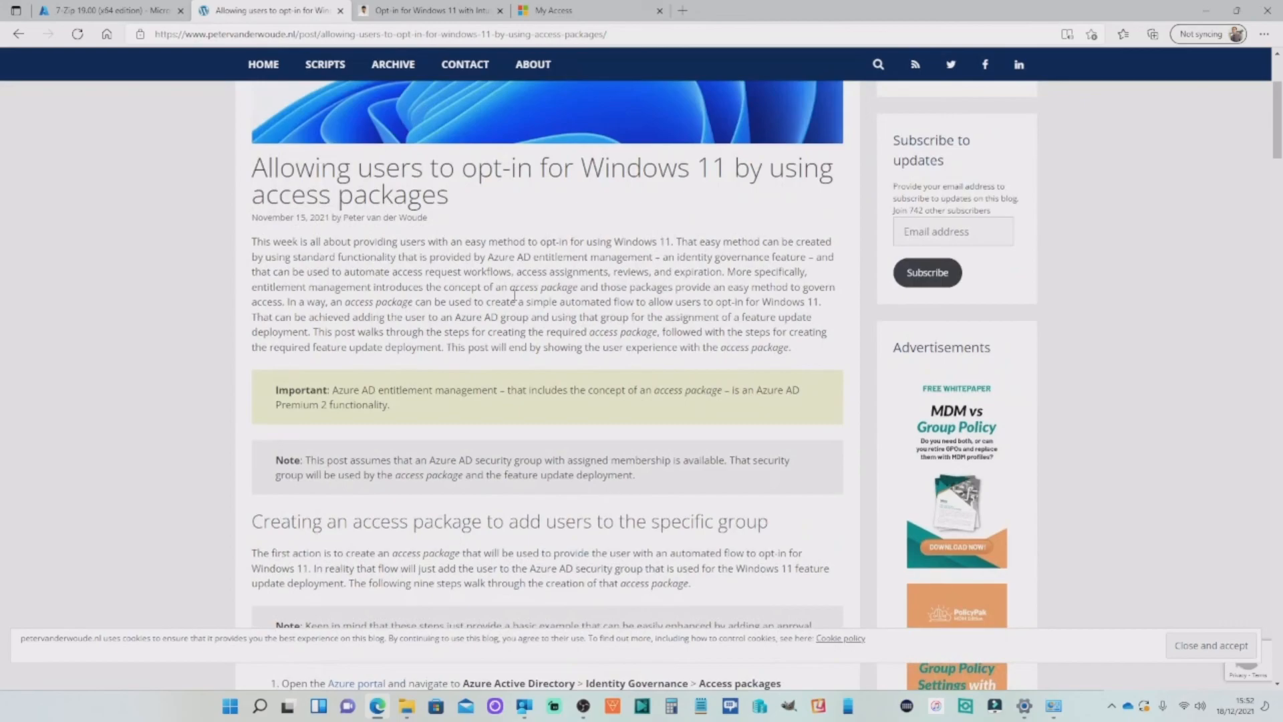